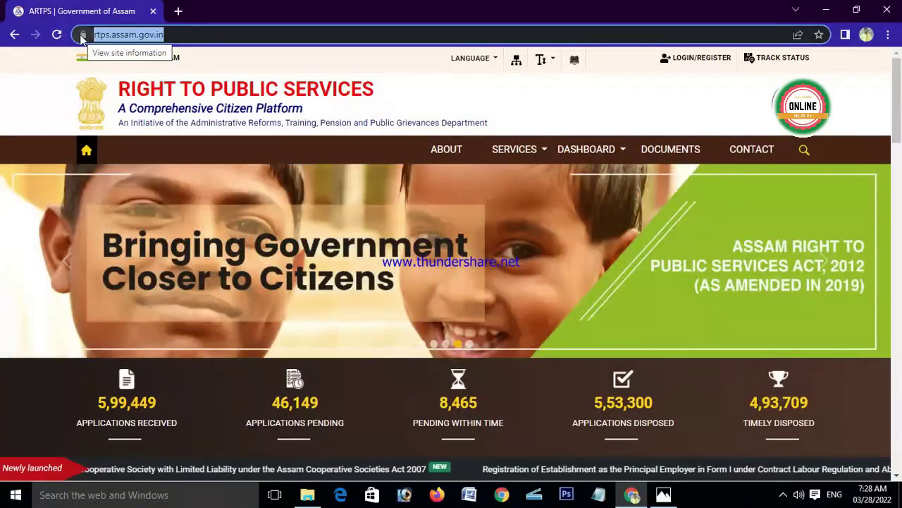
Open the Please Login dialog from LOGIN/REGISTER in the portal's top bar.
scroll(585, 268, "down", 8)
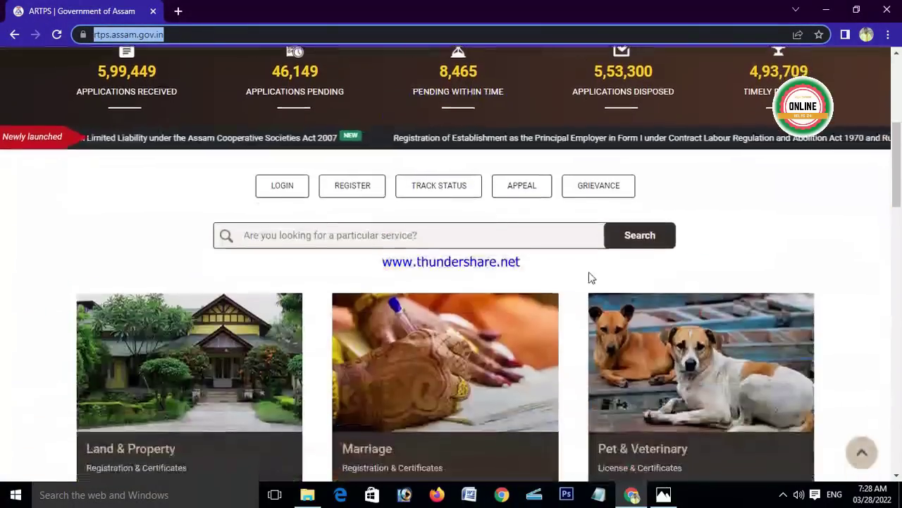
left_click_drag(895, 202, 900, 95)
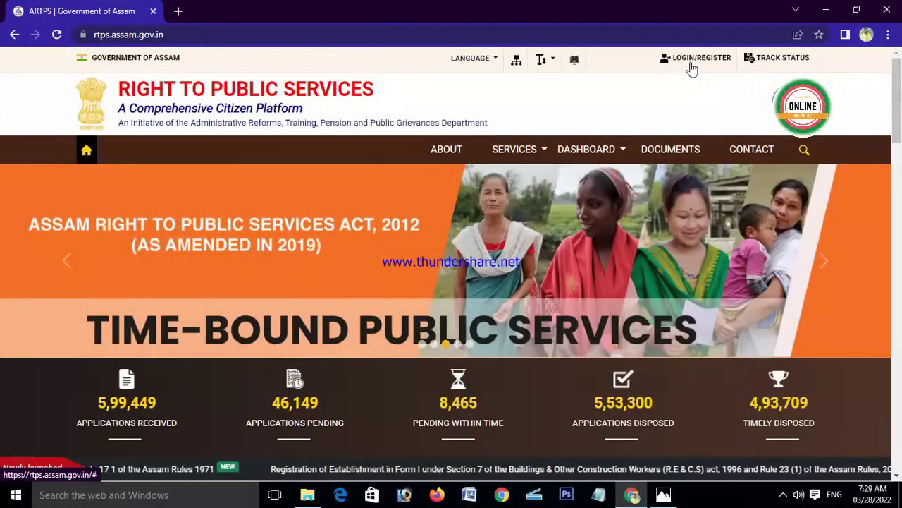
left_click(695, 61)
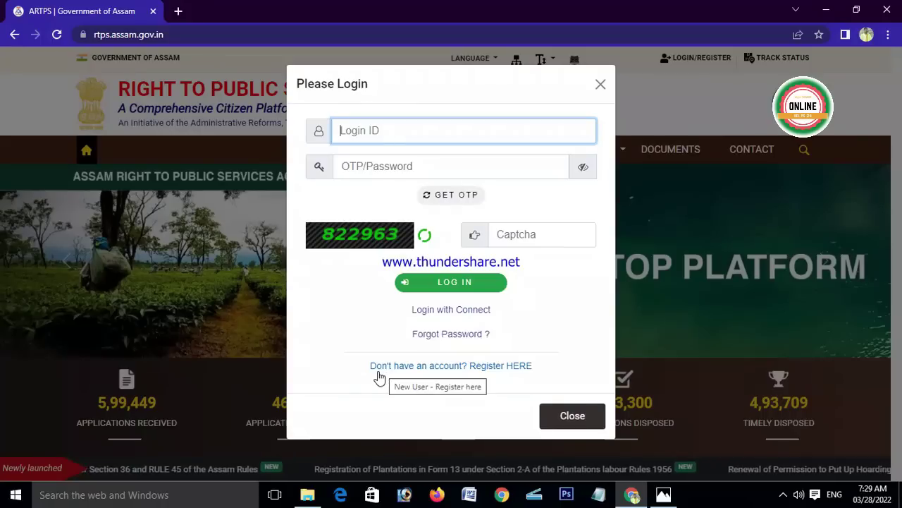
left_click(504, 367)
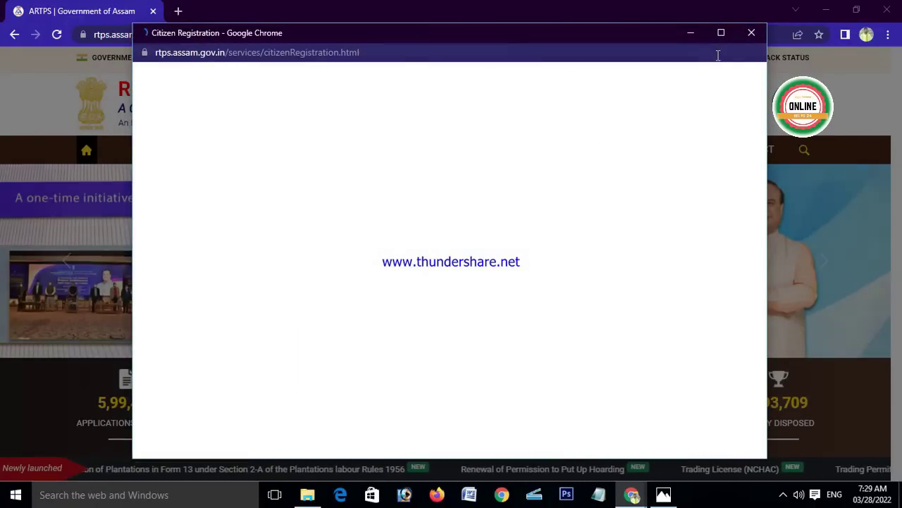
left_click(722, 32)
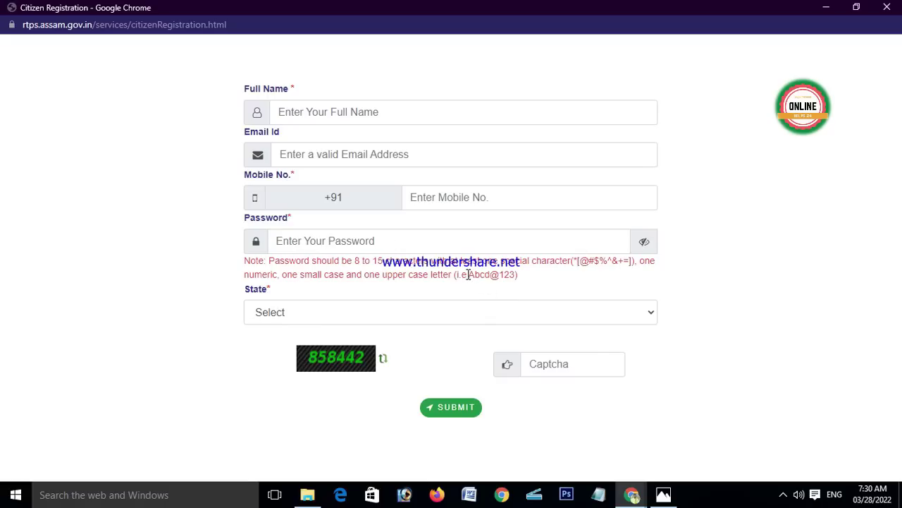
left_click_drag(468, 274, 527, 274)
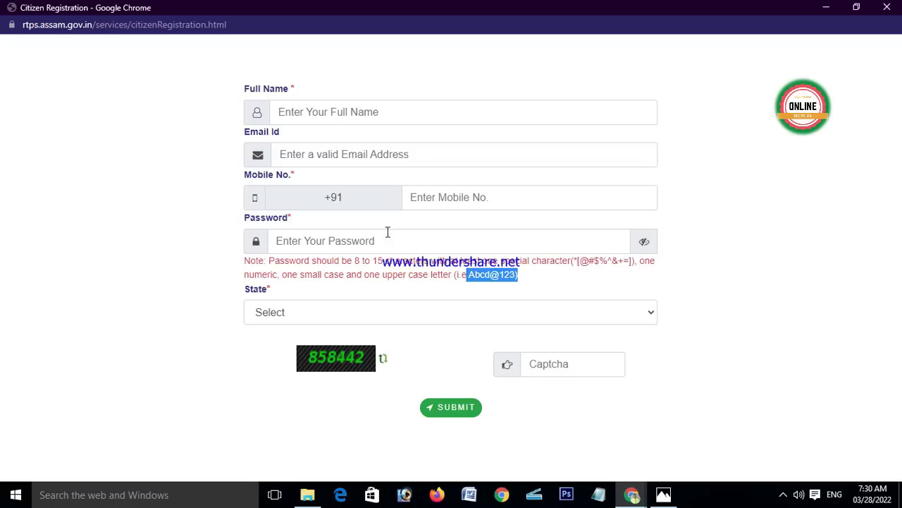
left_click(401, 312)
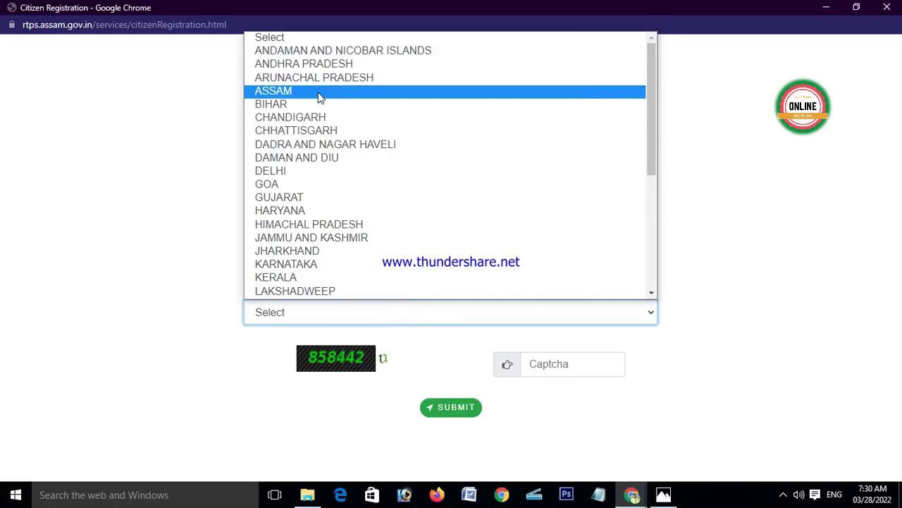
left_click(319, 97)
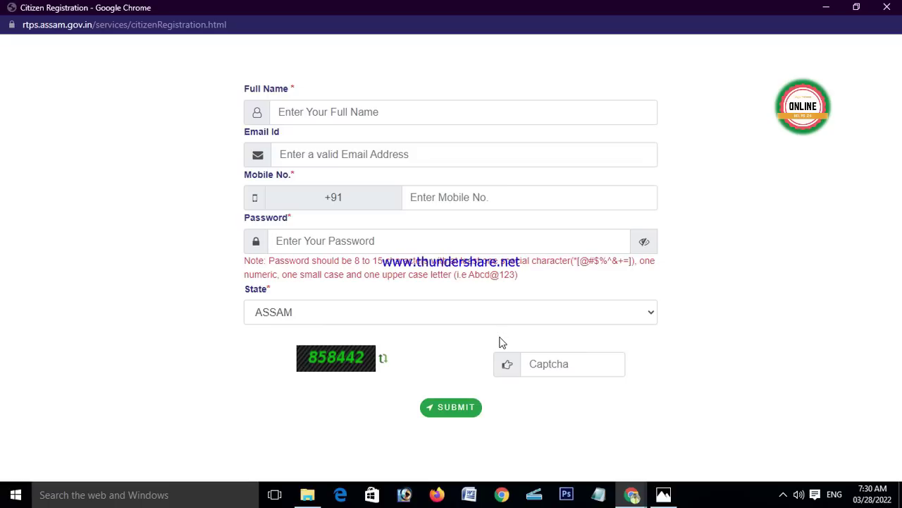
left_click(887, 7)
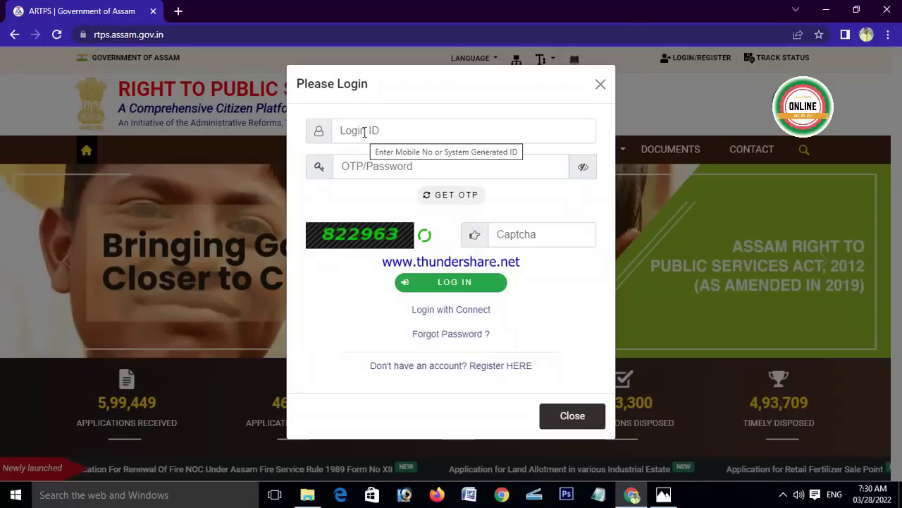
Start entering the citizen's login ID in the Login ID field.
left_click(373, 129)
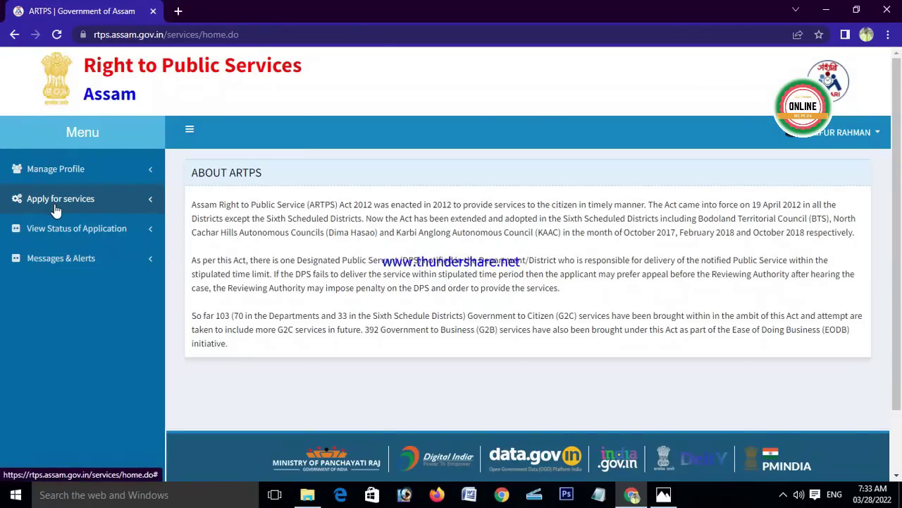
List all available services under Apply for services.
left_click(149, 202)
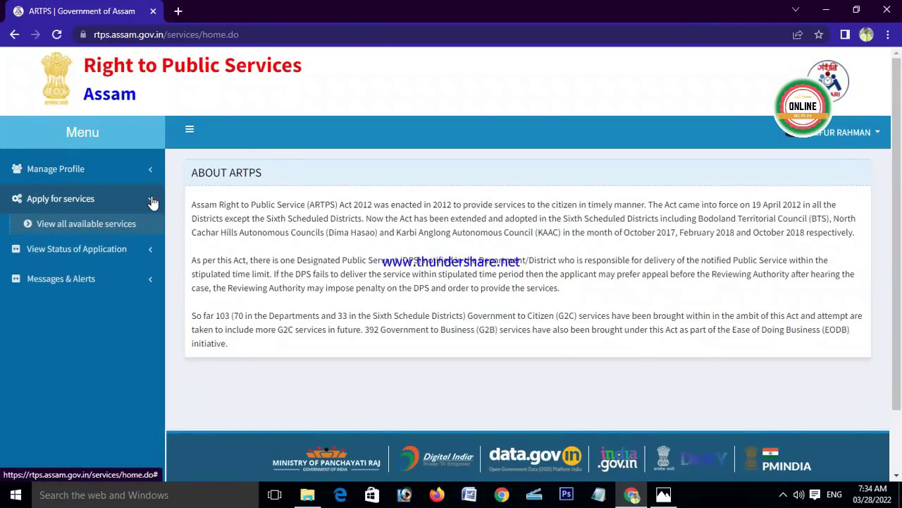
left_click(81, 226)
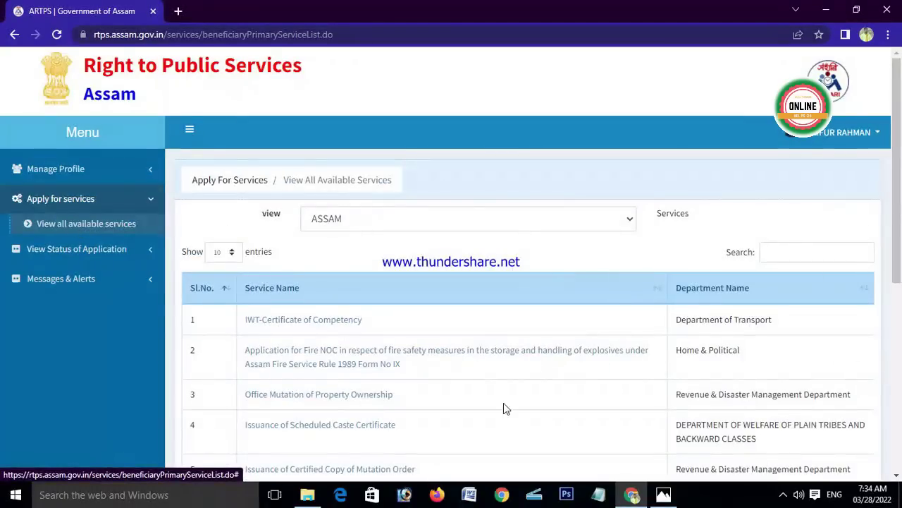
scroll(445, 279, "down", 10)
scroll(458, 275, "up", 10)
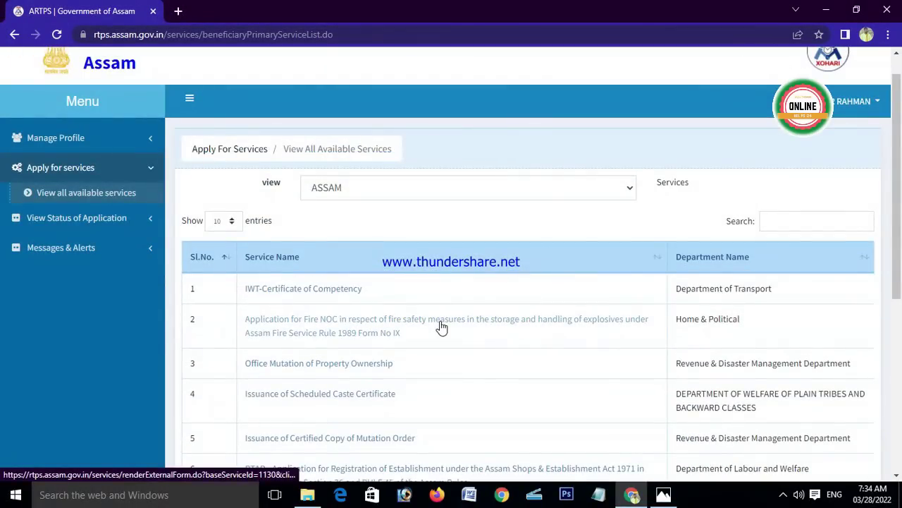
Search services for 'exc' and open the AADHAAR-based Employment Exchange re-registration service.
left_click(785, 224)
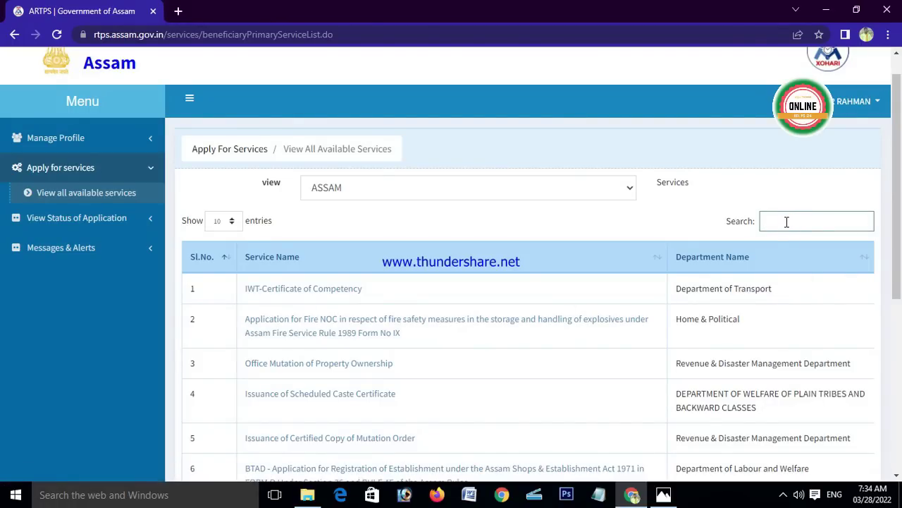
type("exc")
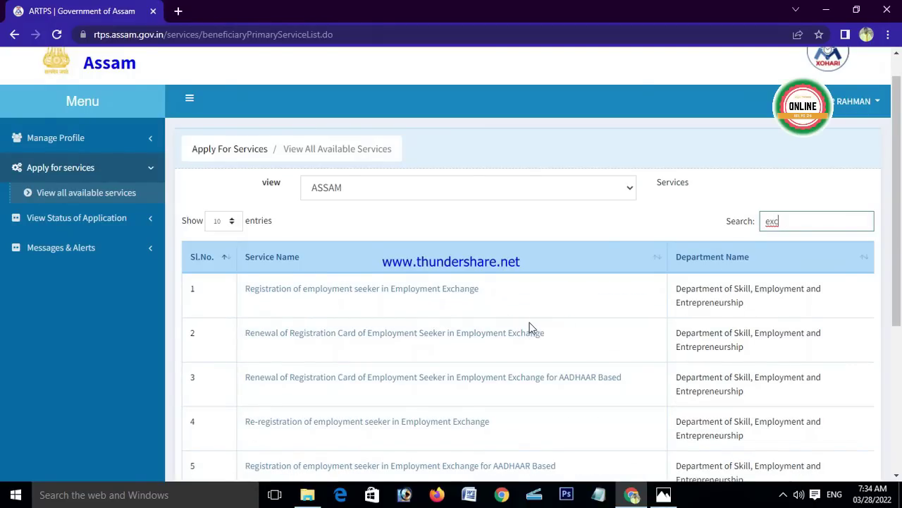
scroll(543, 320, "down", 2)
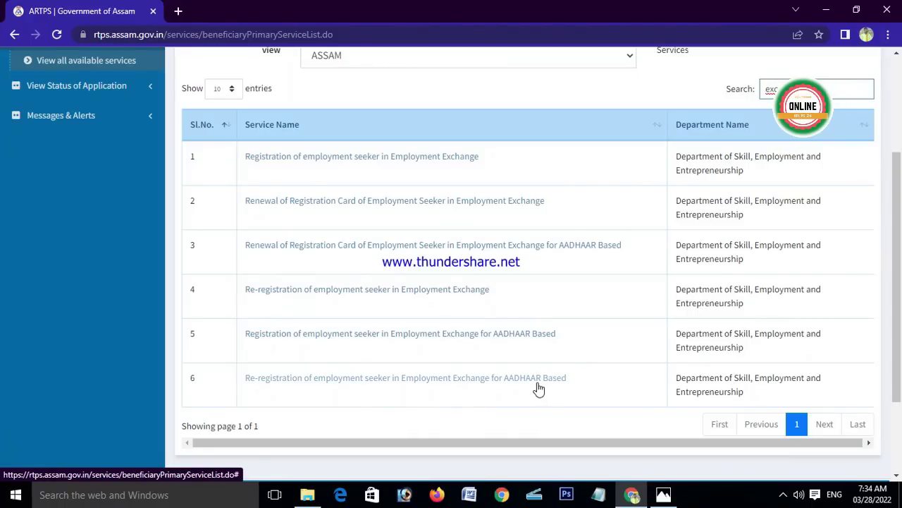
left_click(504, 382)
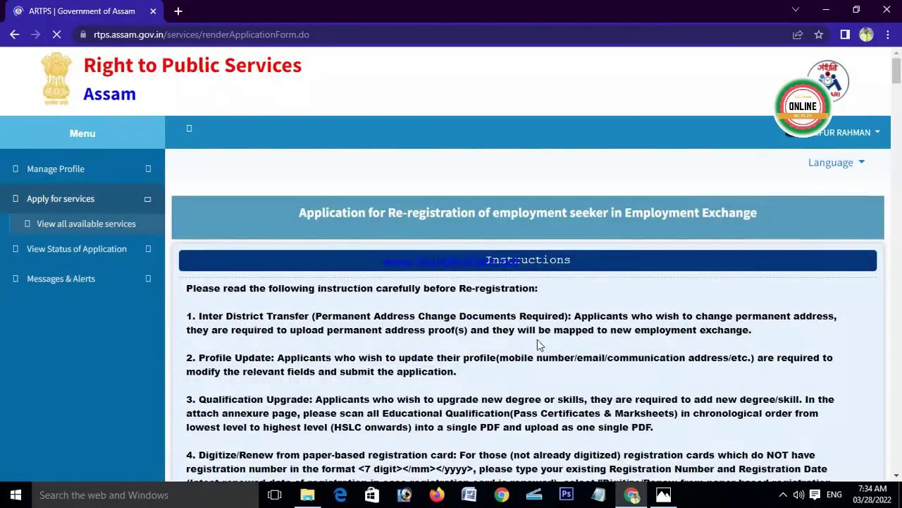
scroll(534, 323, "down", 9)
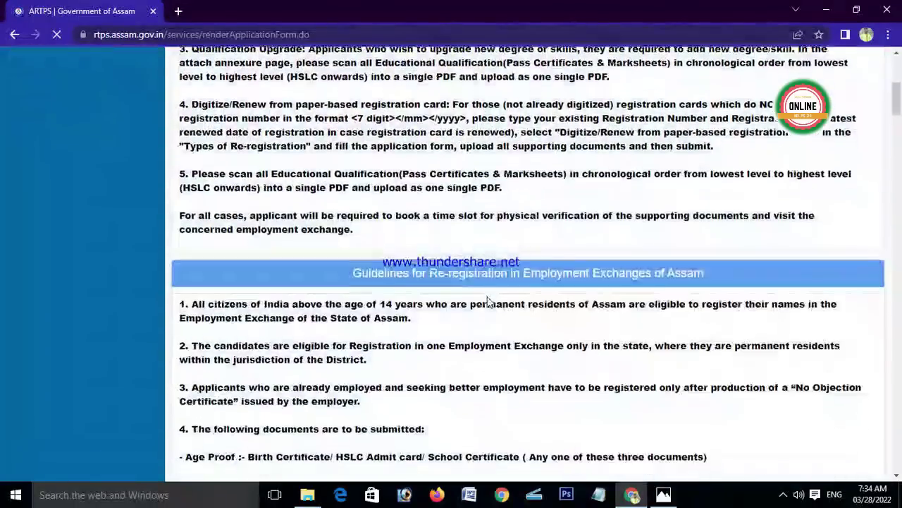
scroll(480, 279, "down", 8)
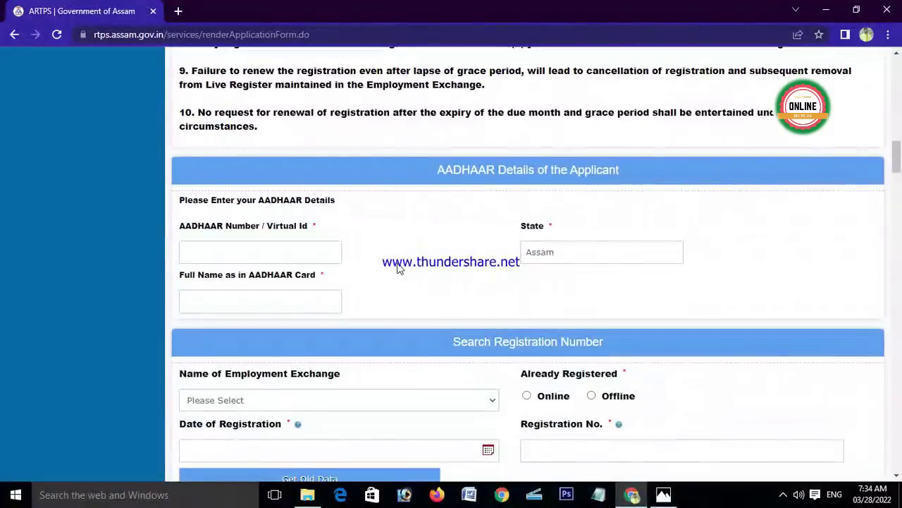
scroll(337, 261, "up", 9)
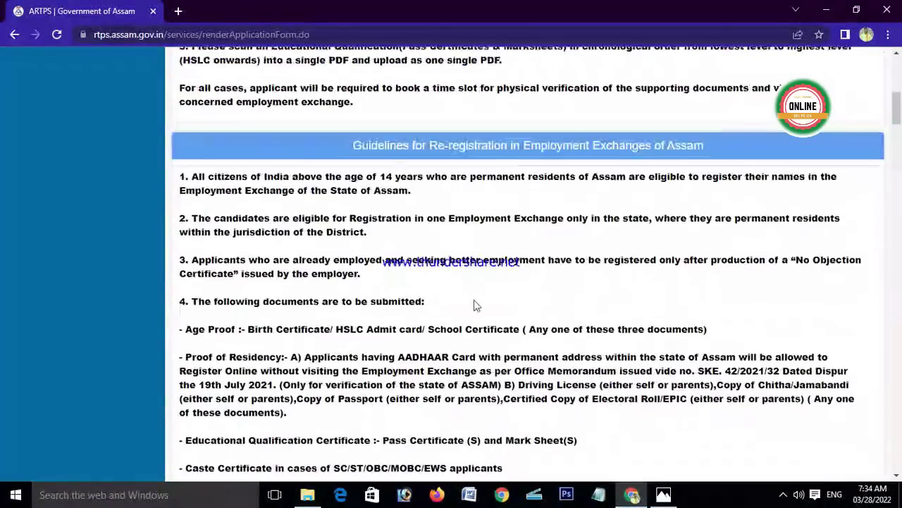
scroll(454, 300, "up", 1)
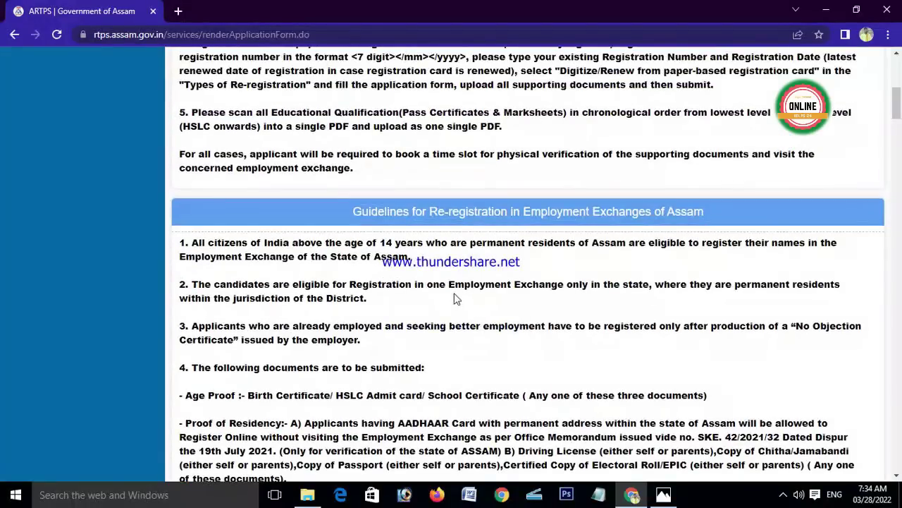
scroll(453, 299, "up", 3)
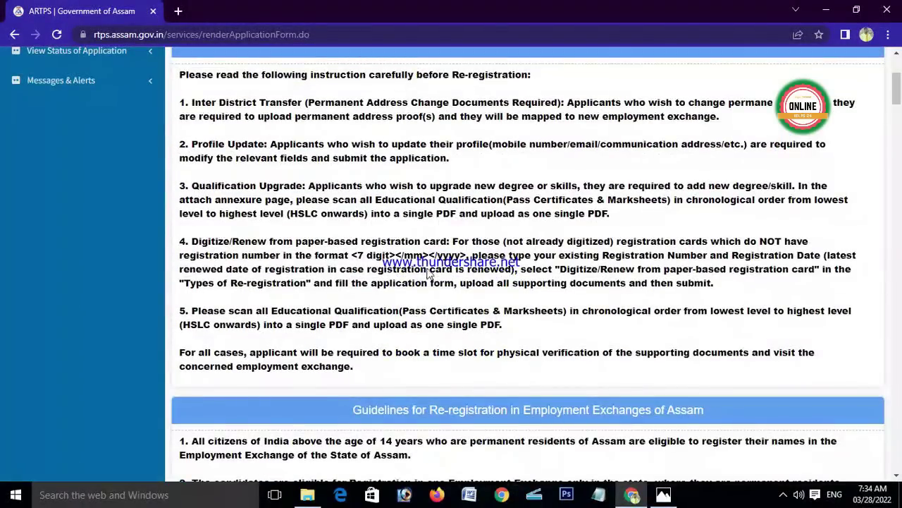
scroll(428, 273, "down", 7)
scroll(464, 237, "down", 6)
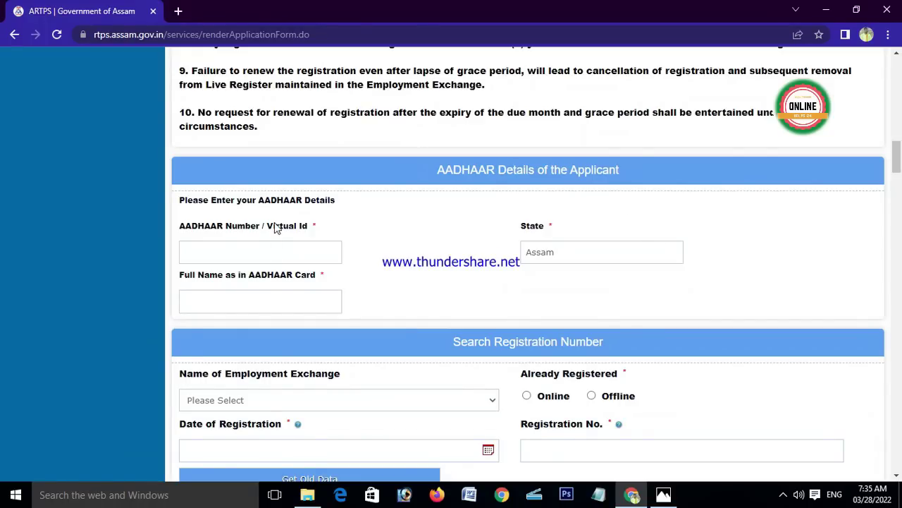
scroll(276, 226, "down", 1)
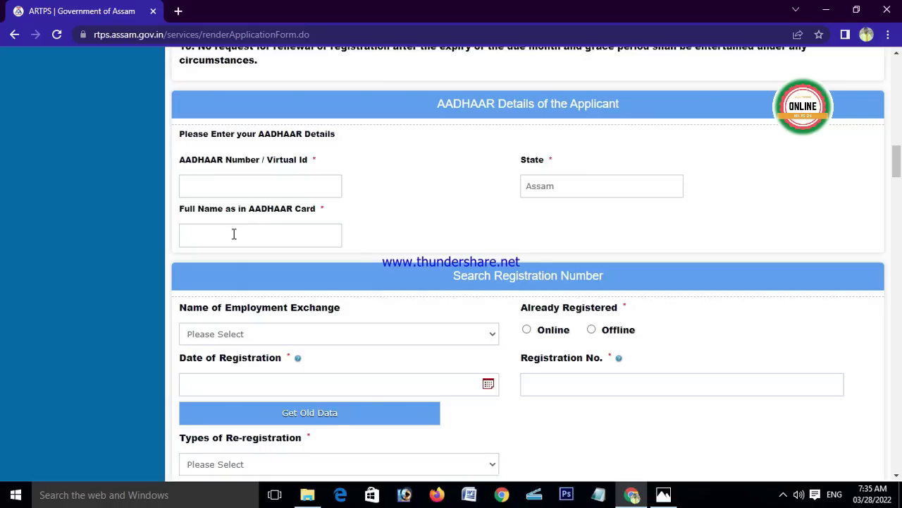
scroll(351, 234, "down", 2)
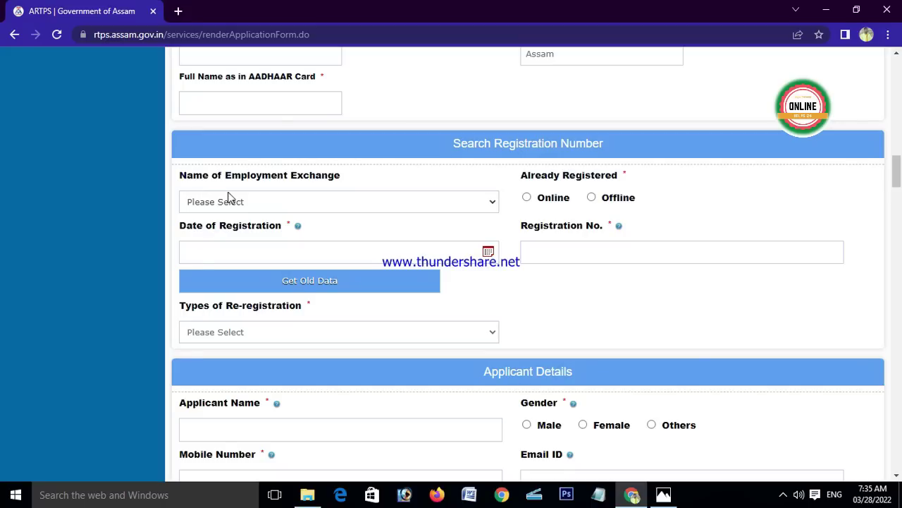
Select District Employment Exchange- Bongaigaon, mark registration as Offline, and view the ID card in Photos.
left_click(465, 203)
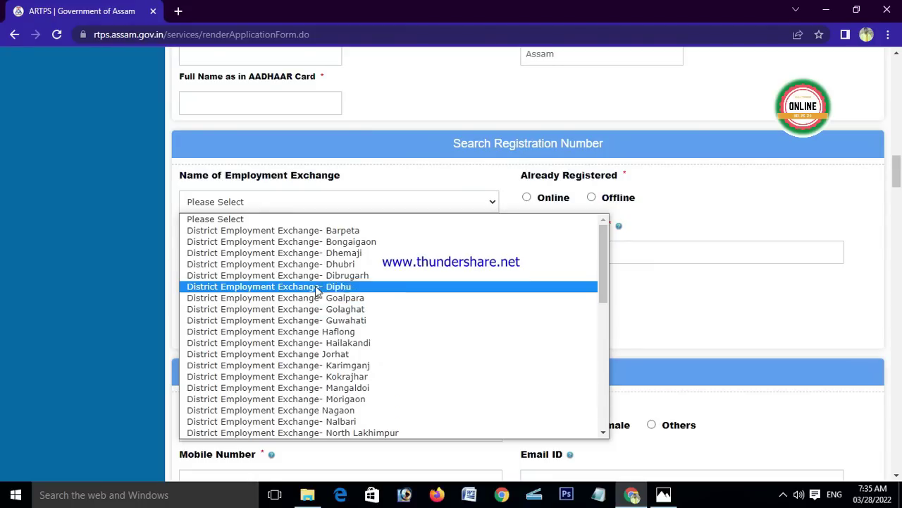
left_click(340, 241)
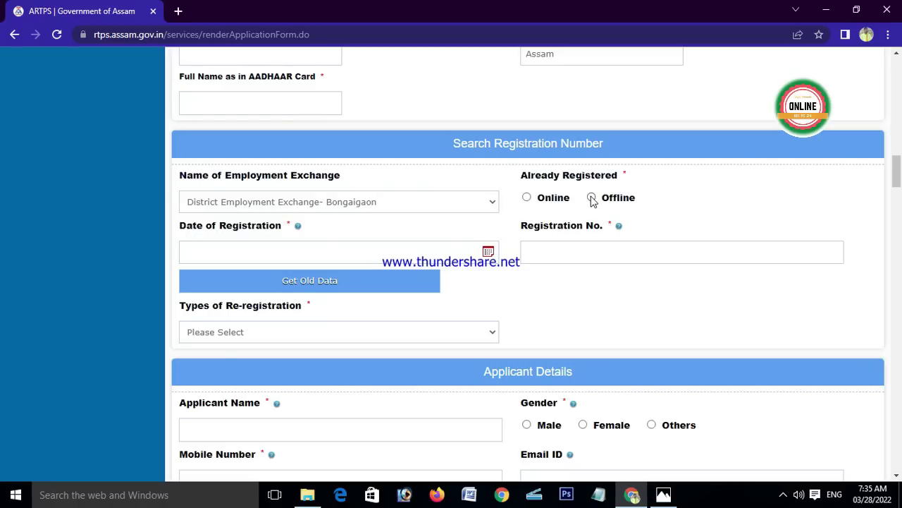
left_click(591, 198)
scroll(264, 266, "down", 1)
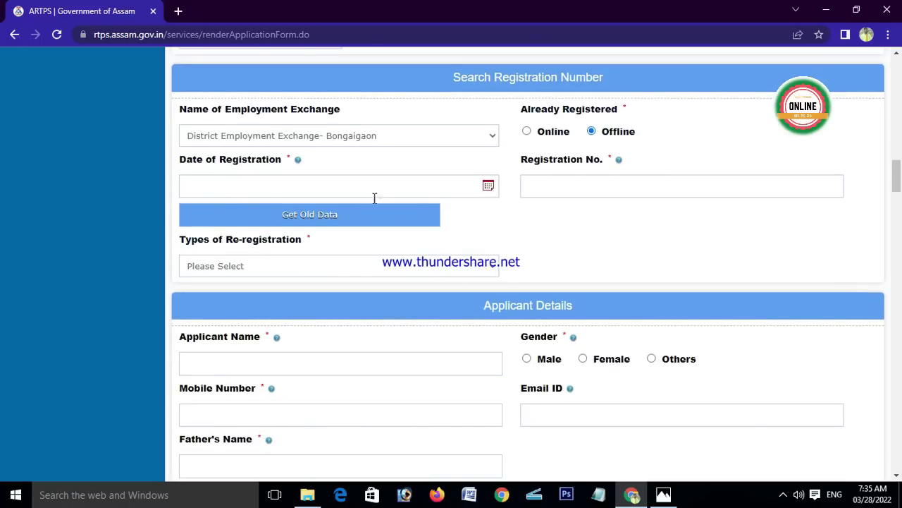
left_click(666, 495)
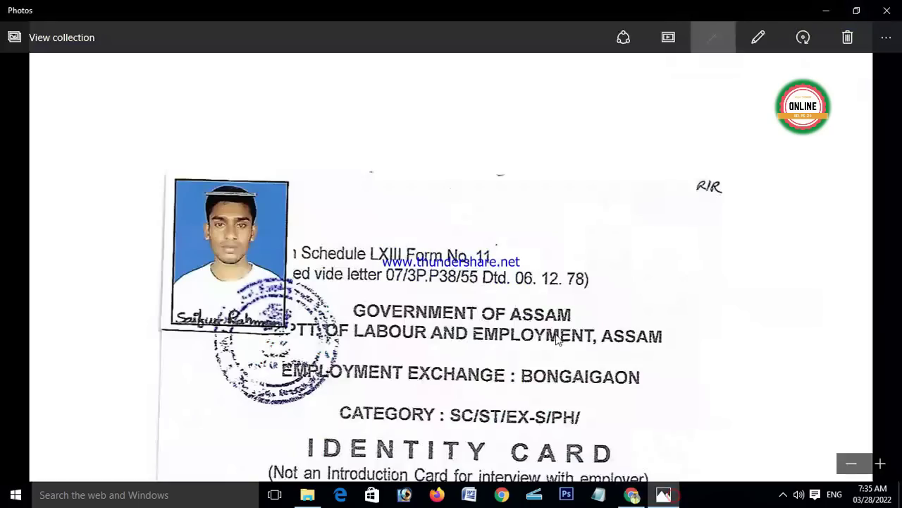
Review the old employment exchange identity card, then go back to the ARTPS form in Chrome.
scroll(560, 349, "down", 5)
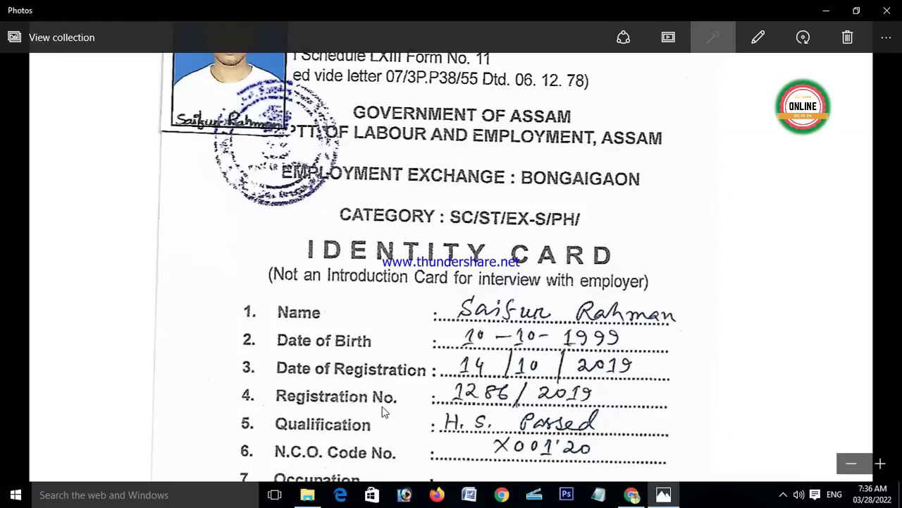
left_click(632, 494)
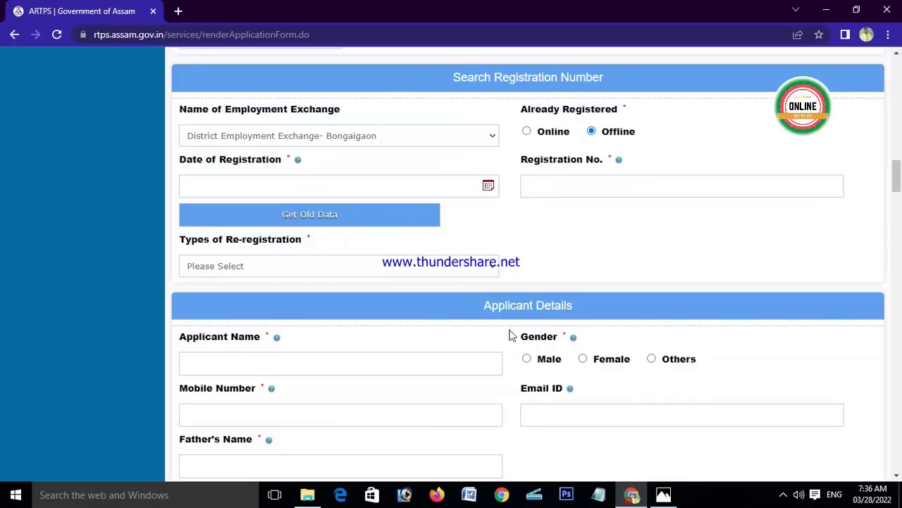
Set the Date of Registration to 13/03/2018.
left_click(487, 185)
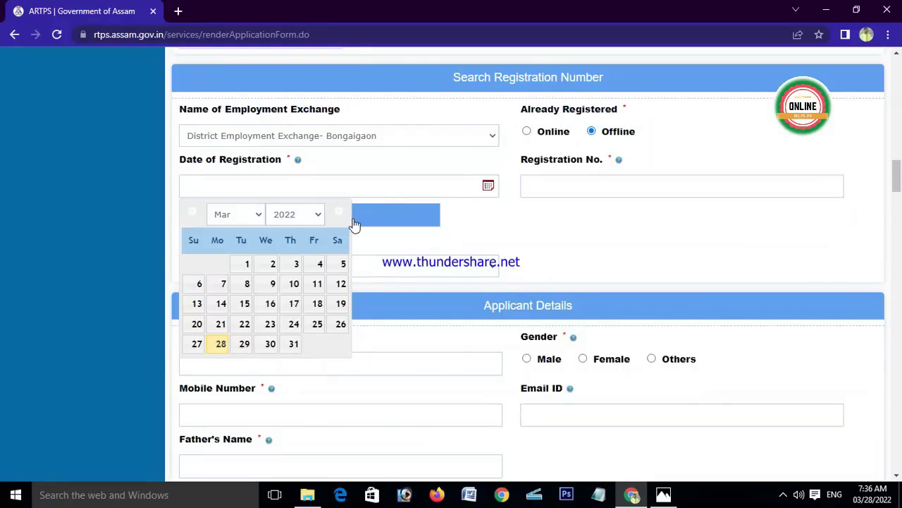
left_click(303, 218)
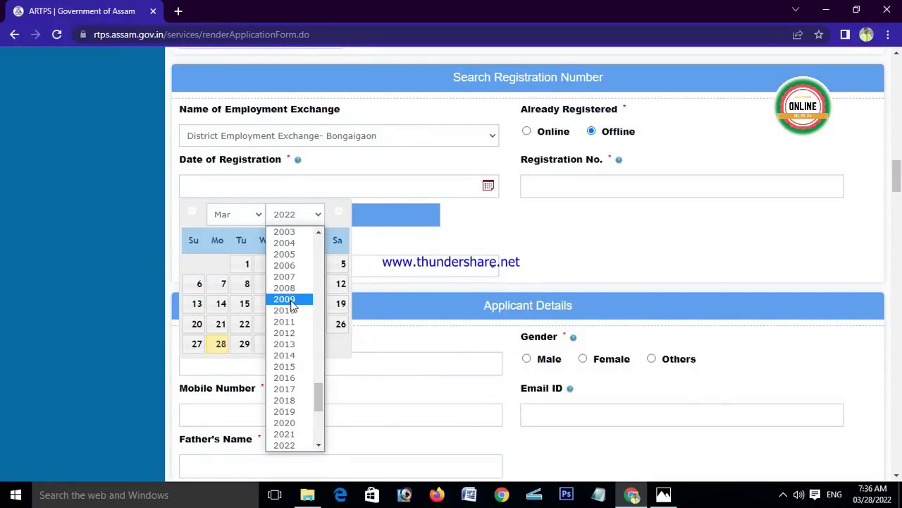
left_click(286, 401)
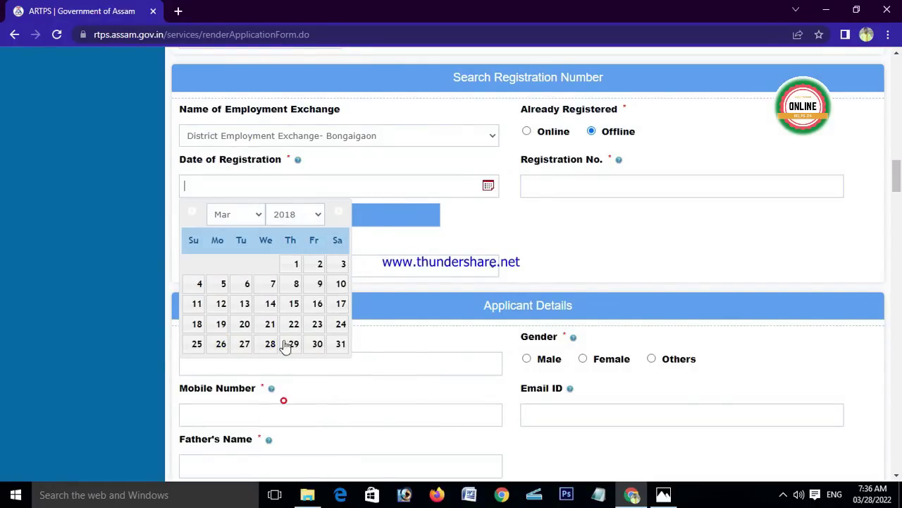
left_click(247, 296)
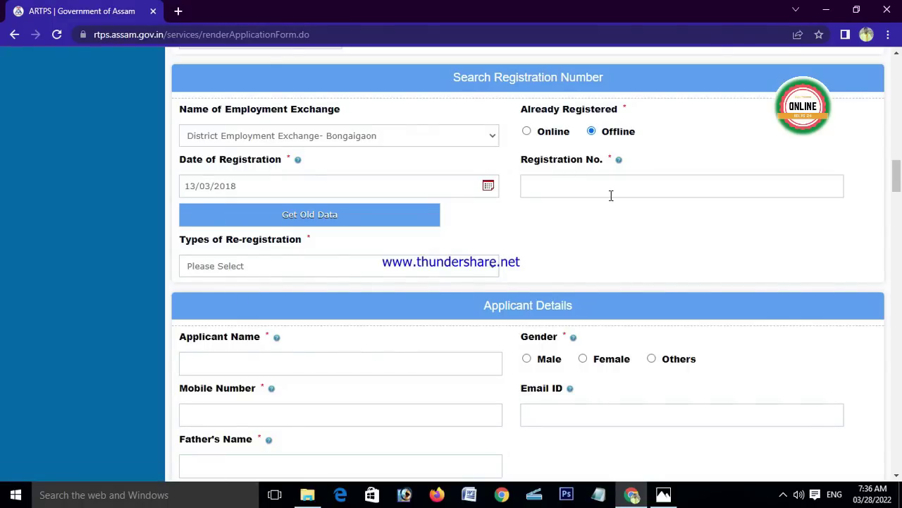
Choose Digitize/Renew from paper-based registration card as the re-registration type.
scroll(484, 205, "down", 1)
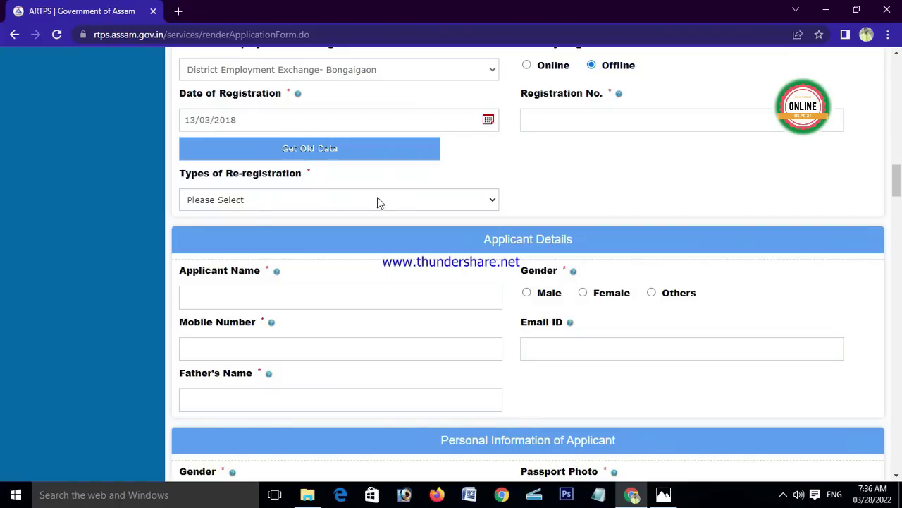
left_click(423, 205)
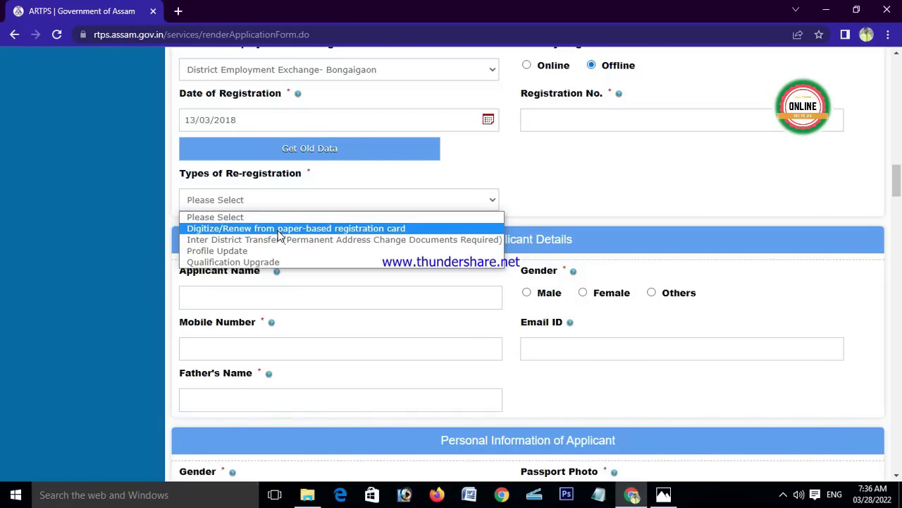
left_click(279, 229)
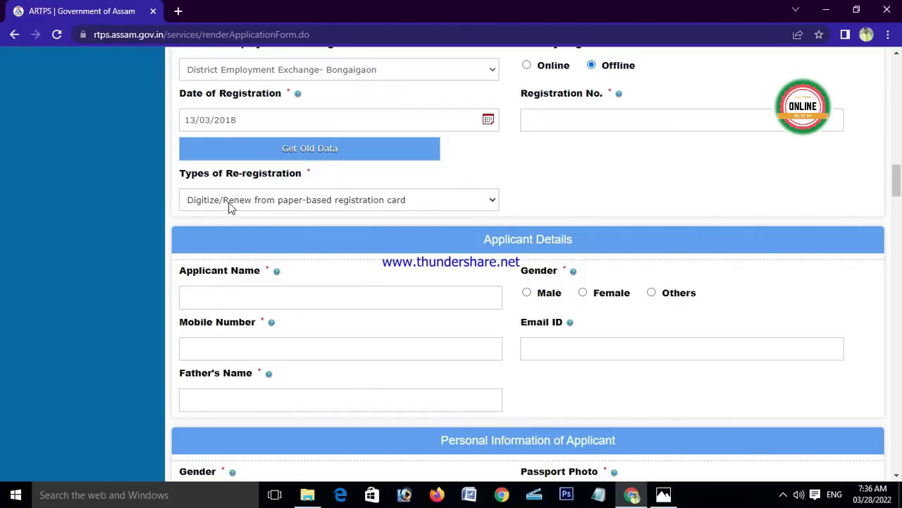
Scroll past Applicant Details to the Personal Information of Applicant section.
scroll(564, 191, "down", 2)
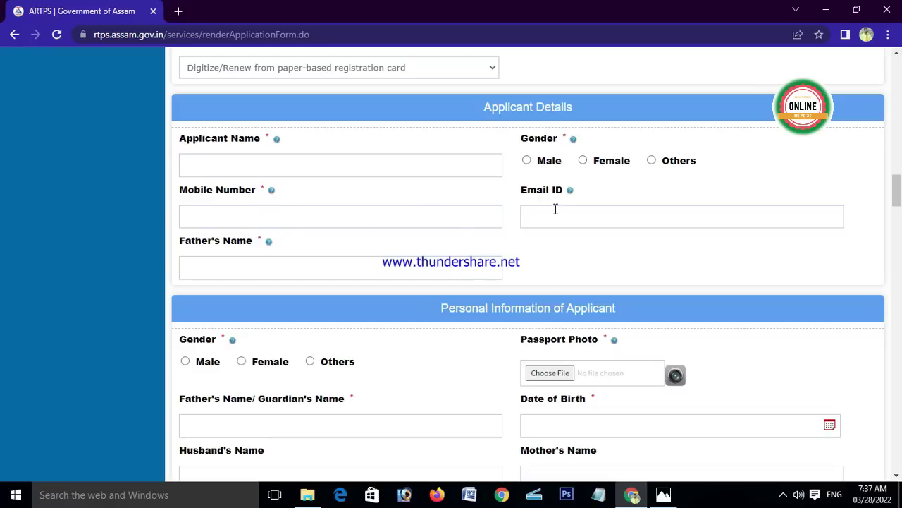
scroll(369, 235, "down", 1)
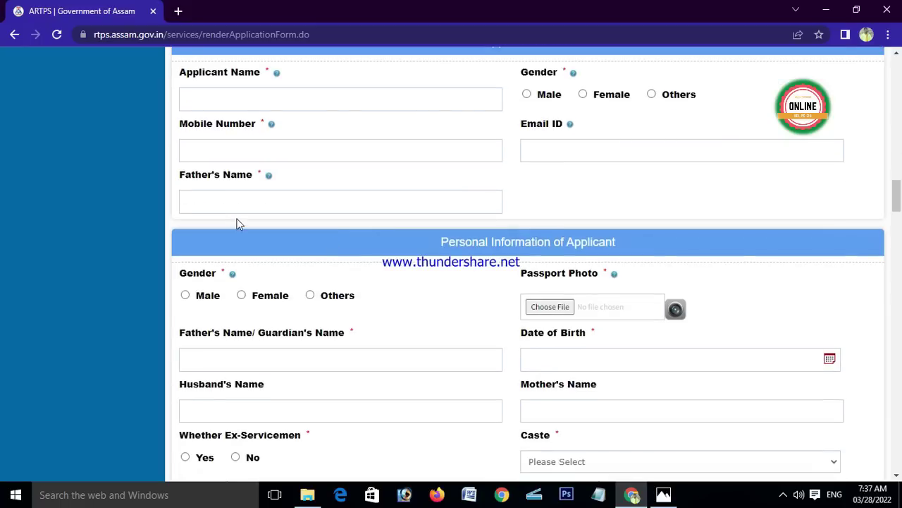
scroll(218, 205, "down", 2)
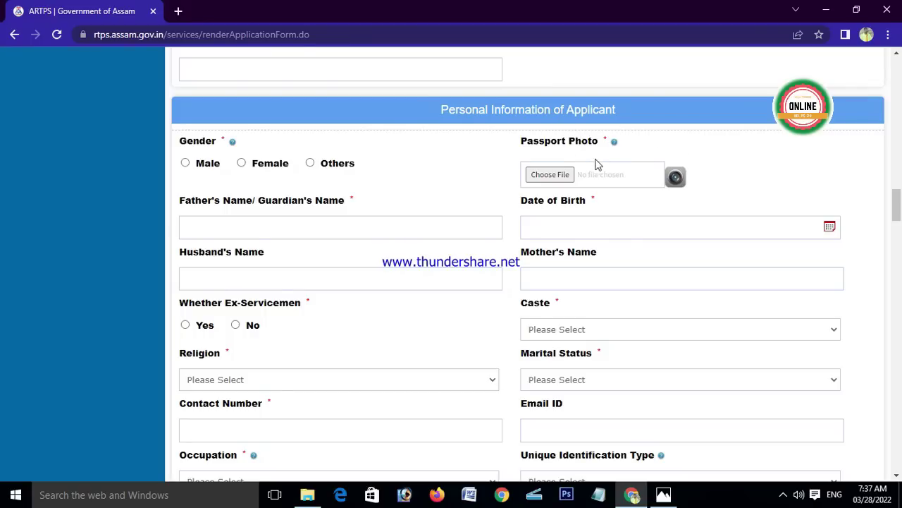
Attach 44.png as the applicant's passport photo.
left_click(554, 176)
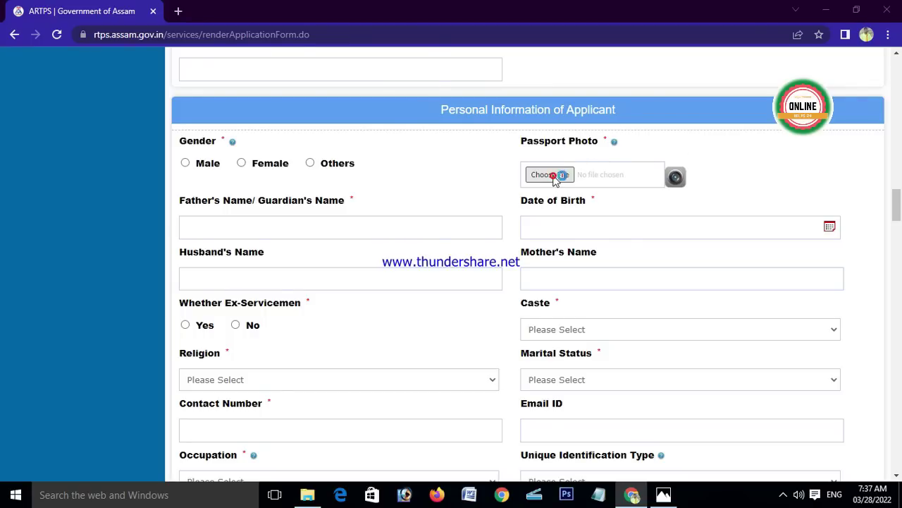
double_click(219, 189)
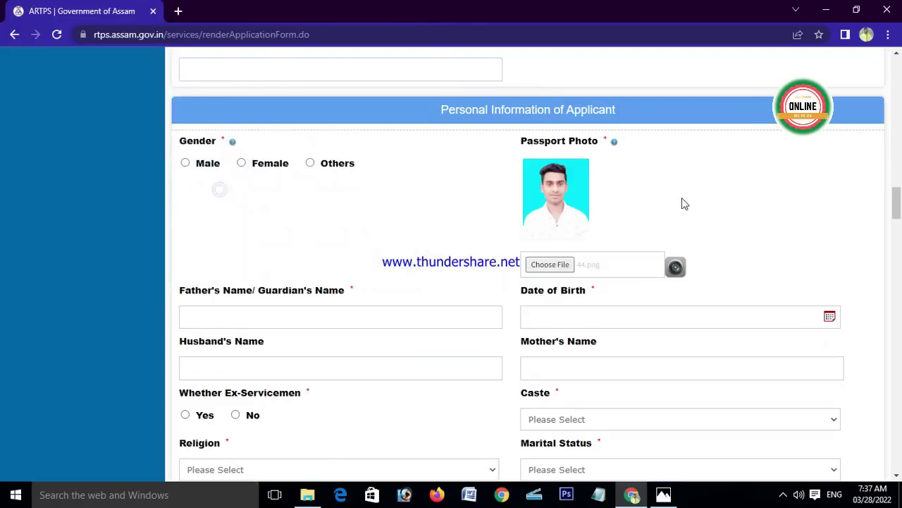
scroll(385, 284, "down", 1)
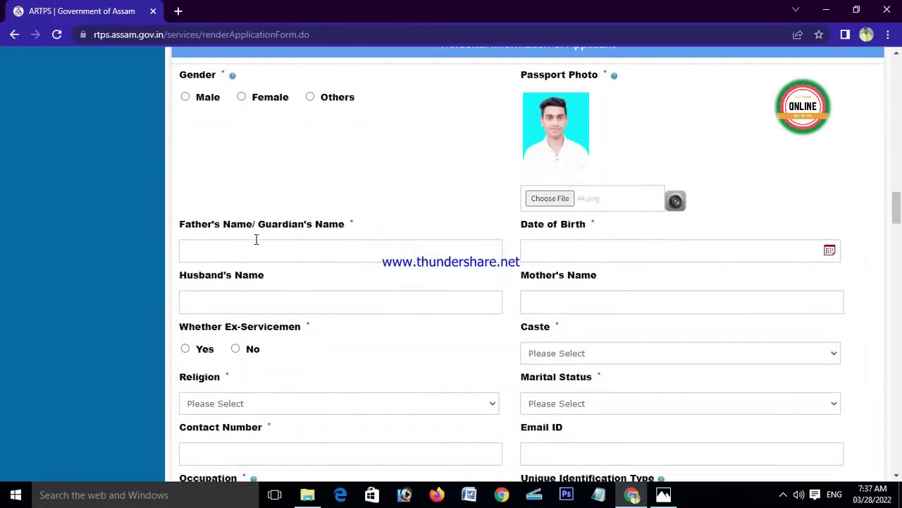
scroll(247, 236, "down", 1)
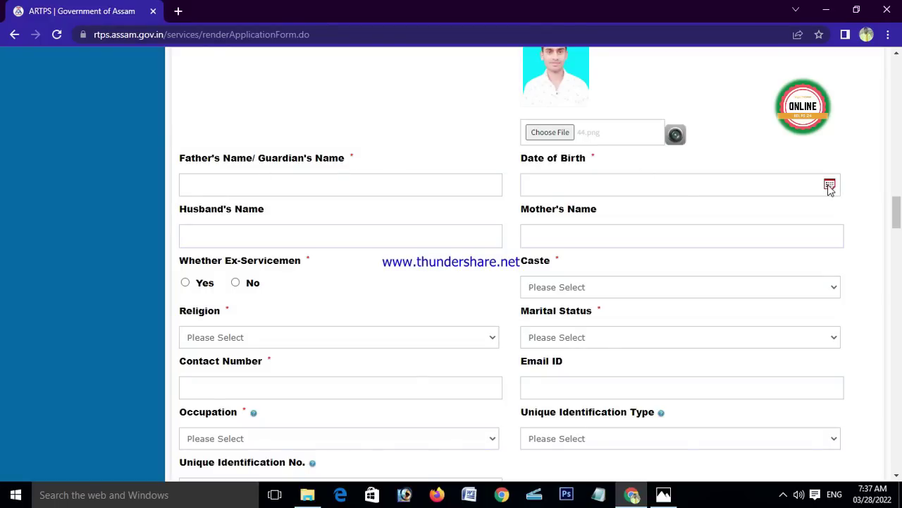
Pick 1996 as the birth year in the date-of-birth calendar.
left_click(830, 185)
left_click(631, 212)
left_click(618, 305)
left_click(746, 154)
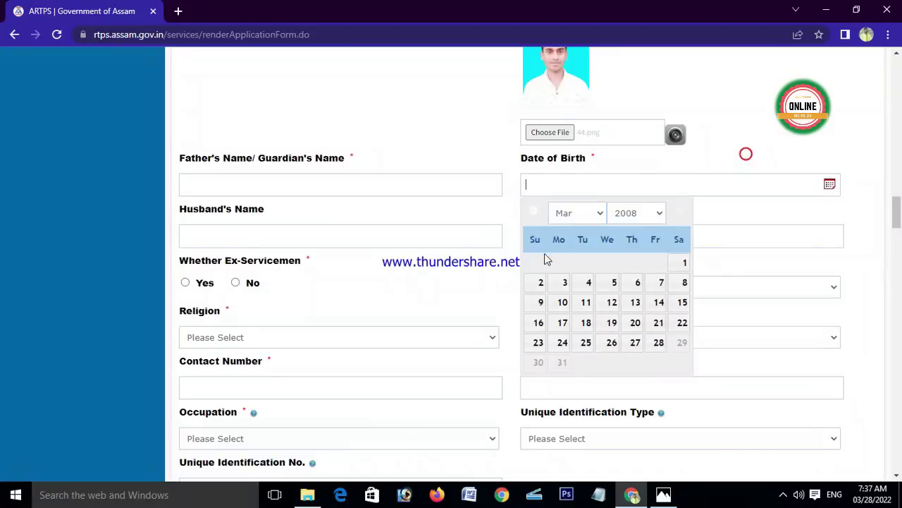
left_click(472, 172)
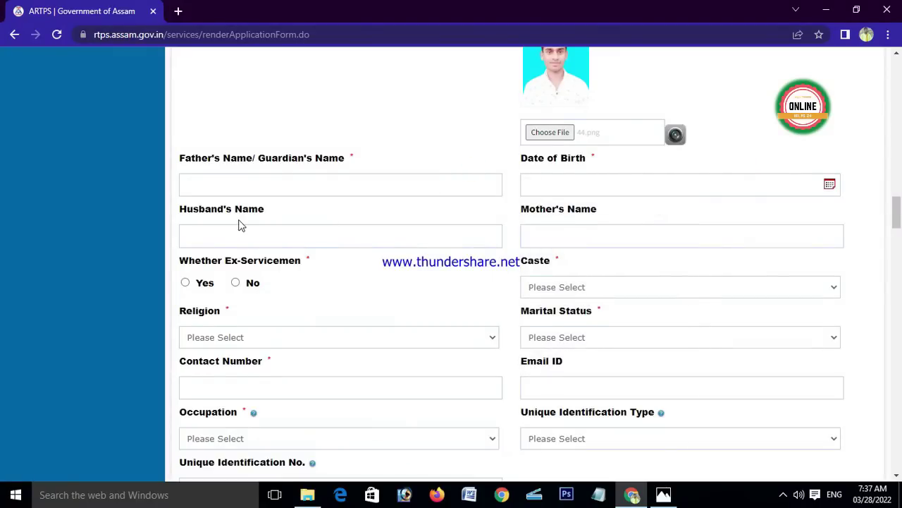
Mark the applicant as not an ex-serviceman and set caste to General.
scroll(241, 230, "down", 1)
scroll(243, 195, "down", 1)
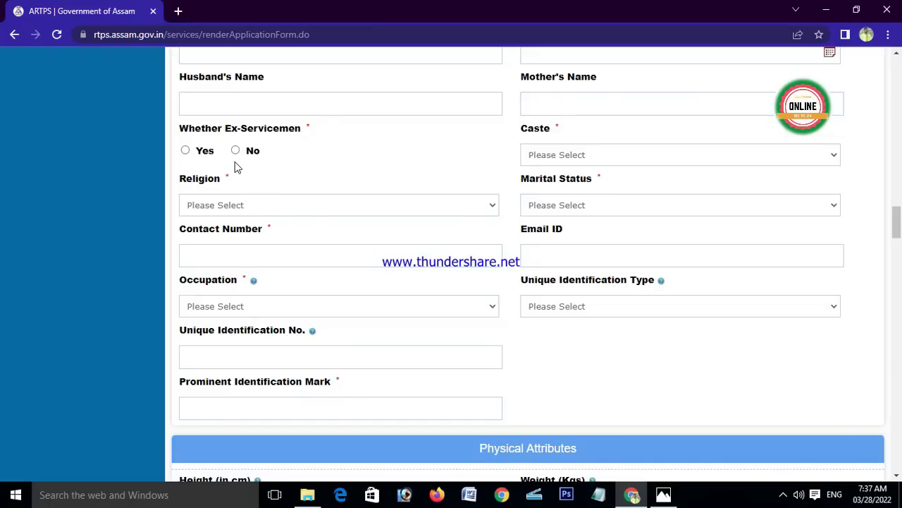
left_click(235, 150)
left_click(582, 157)
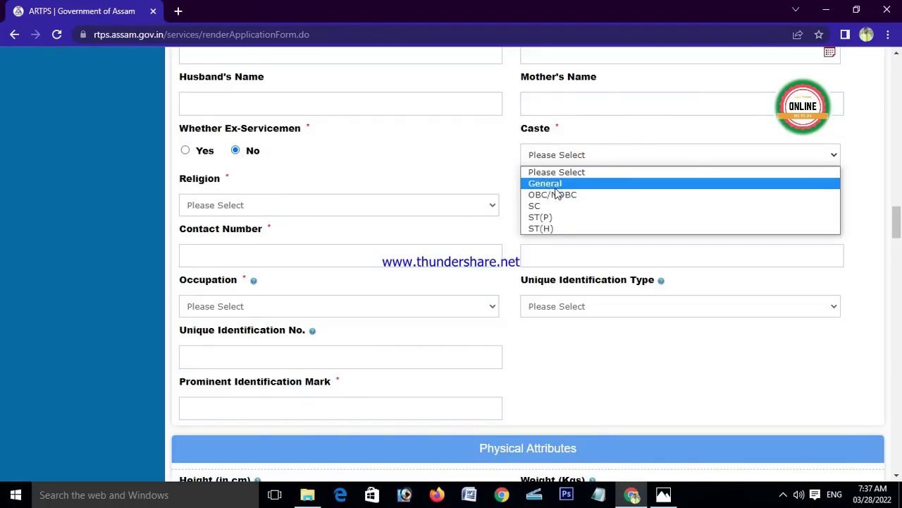
left_click(558, 184)
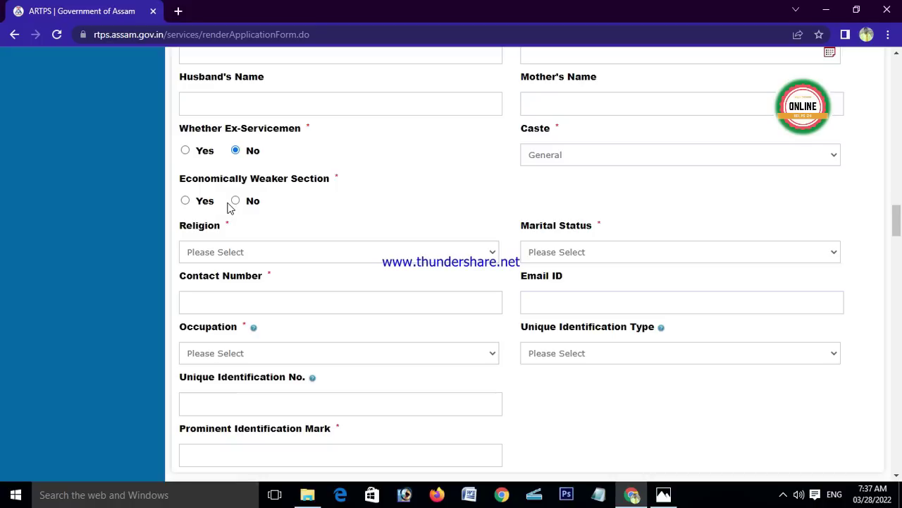
Mark the applicant as not economically weaker section and set marital status to Single.
left_click(236, 201)
scroll(339, 162, "down", 1)
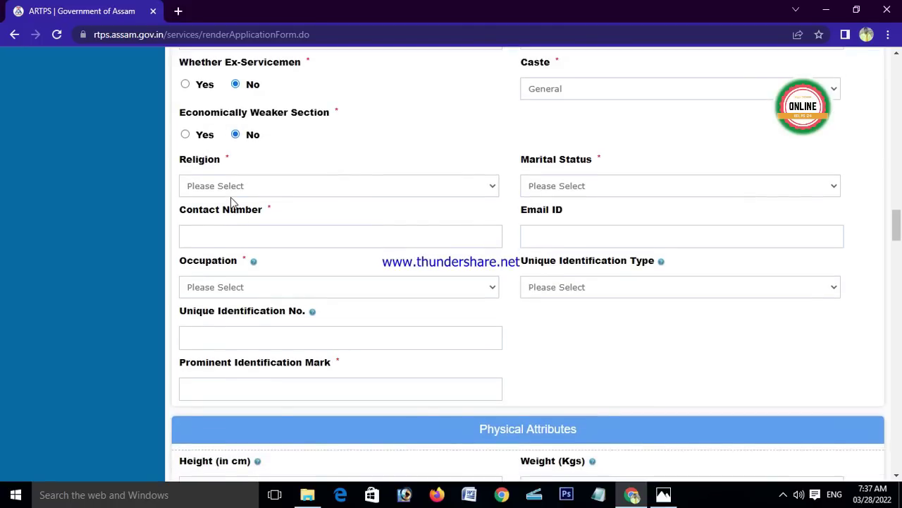
left_click(364, 188)
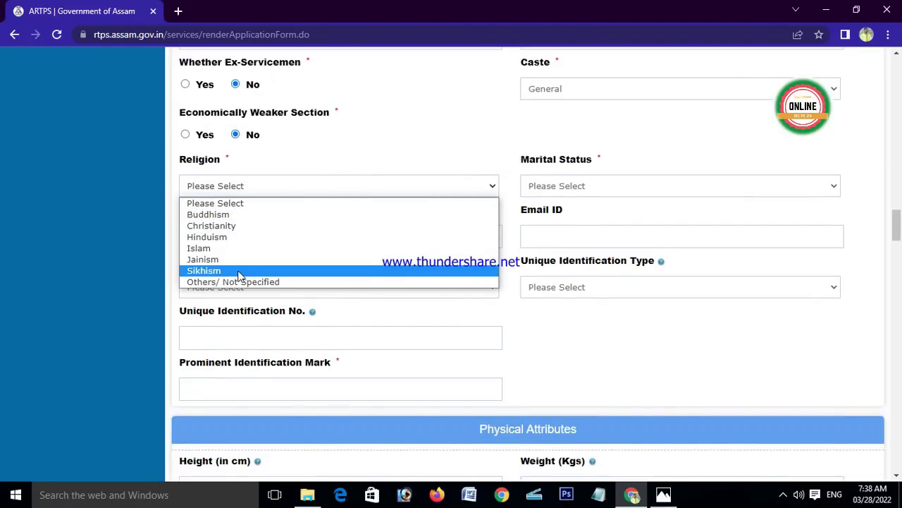
left_click(371, 147)
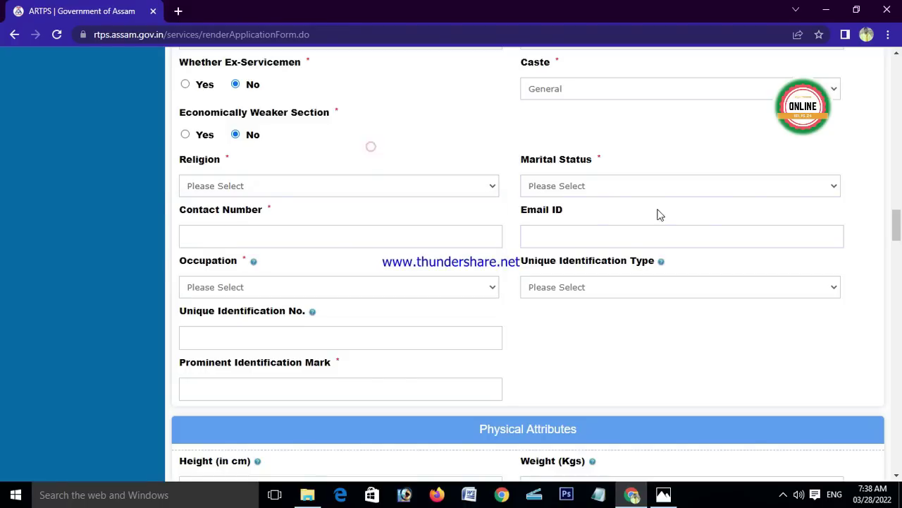
left_click(592, 187)
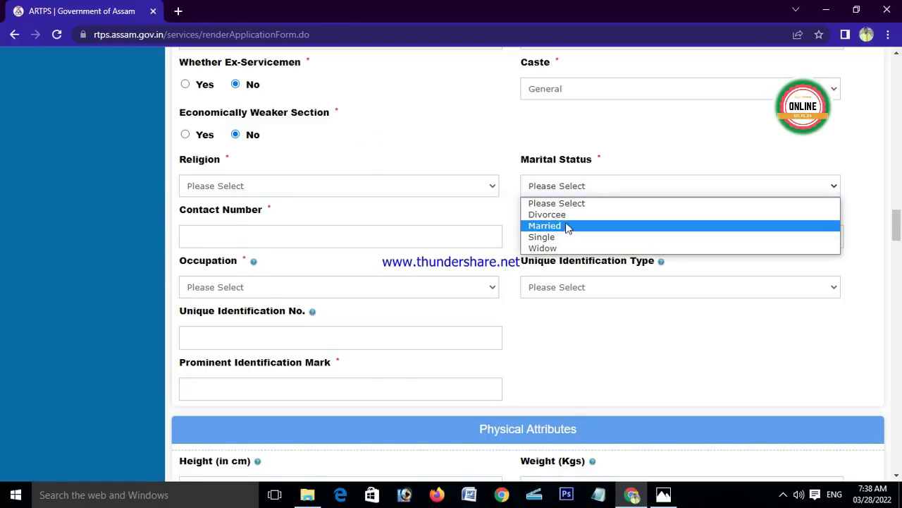
left_click(563, 237)
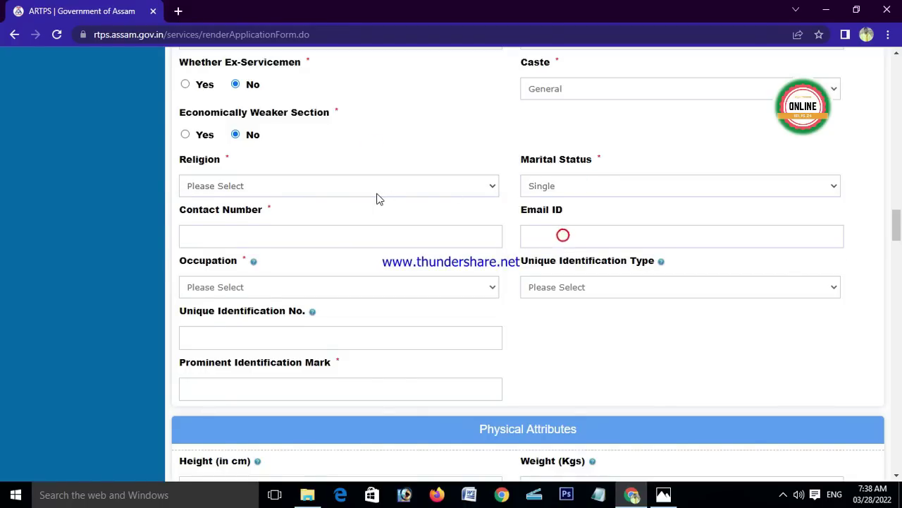
Set occupation to Business and identification type to Voter's Identity Card.
scroll(381, 198, "down", 1)
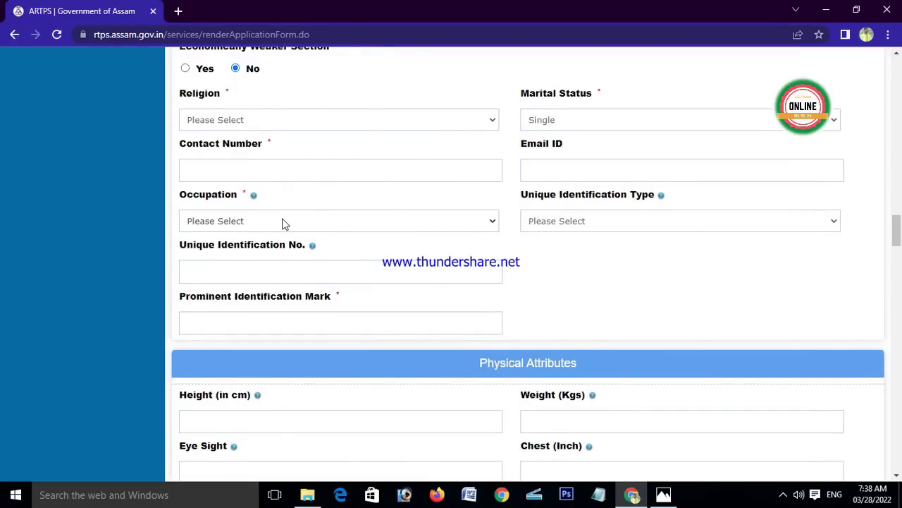
left_click(339, 221)
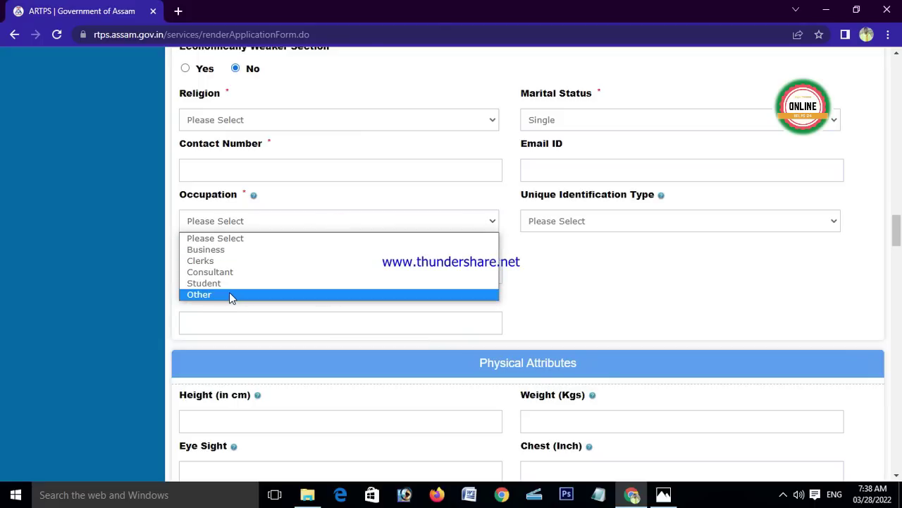
left_click(241, 250)
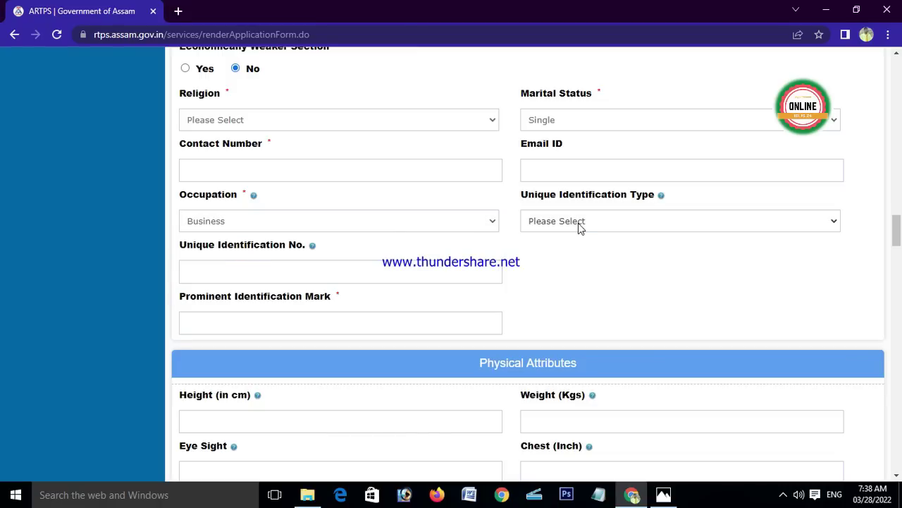
left_click(639, 224)
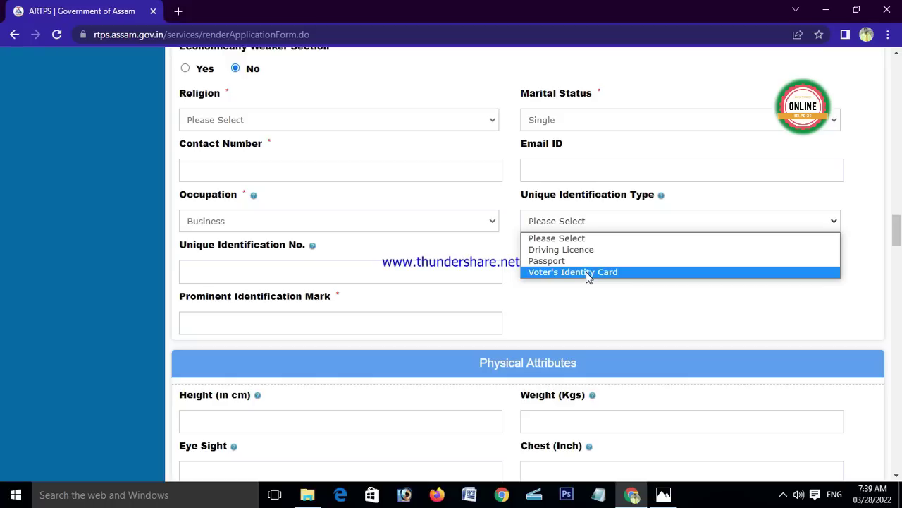
left_click(585, 271)
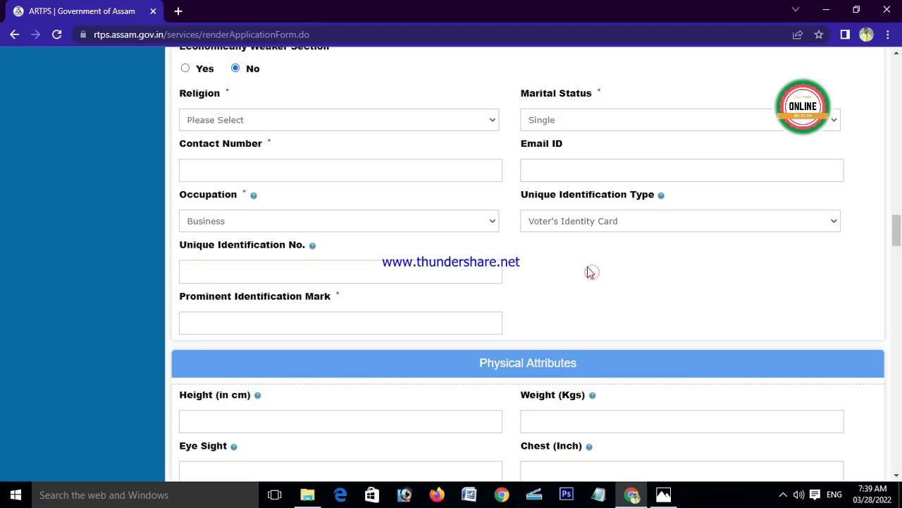
scroll(452, 265, "down", 2)
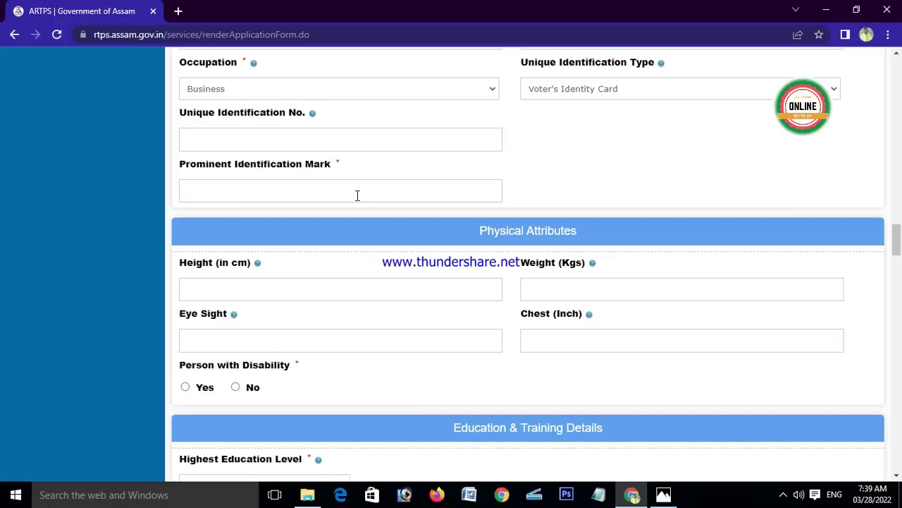
Record no disability and set the highest education level to Graduate.
scroll(354, 205, "down", 1)
scroll(354, 205, "down", 2)
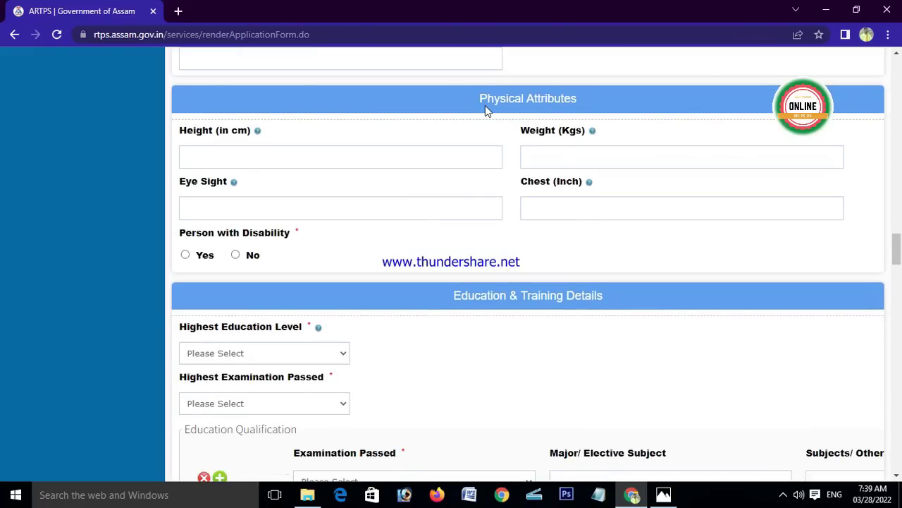
scroll(381, 116, "down", 1)
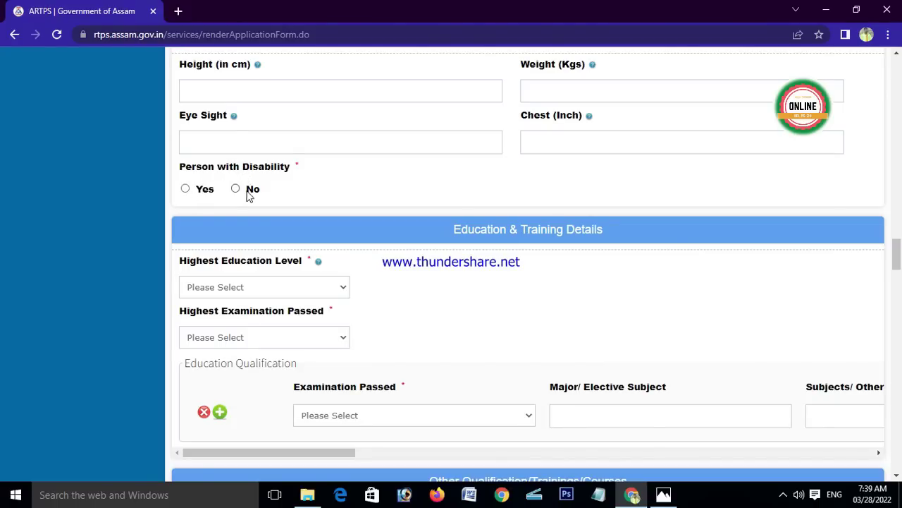
left_click(235, 189)
scroll(439, 254, "down", 1)
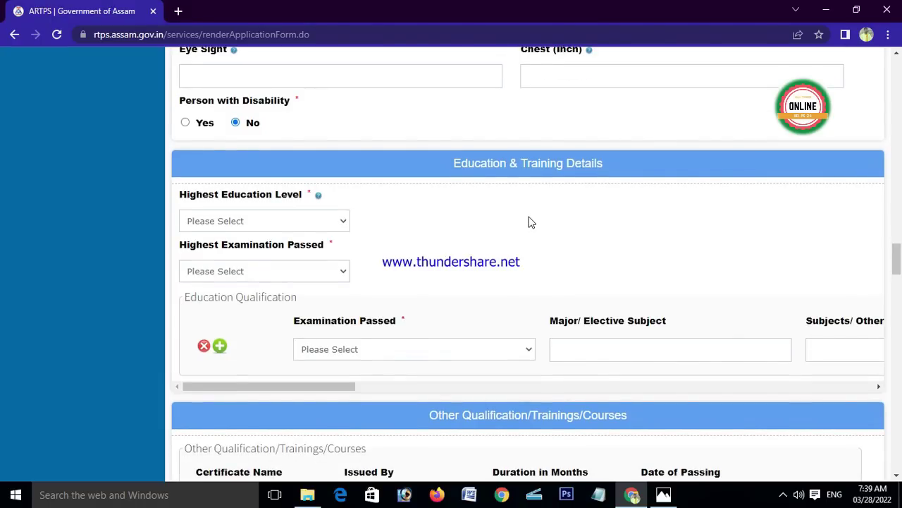
left_click(291, 225)
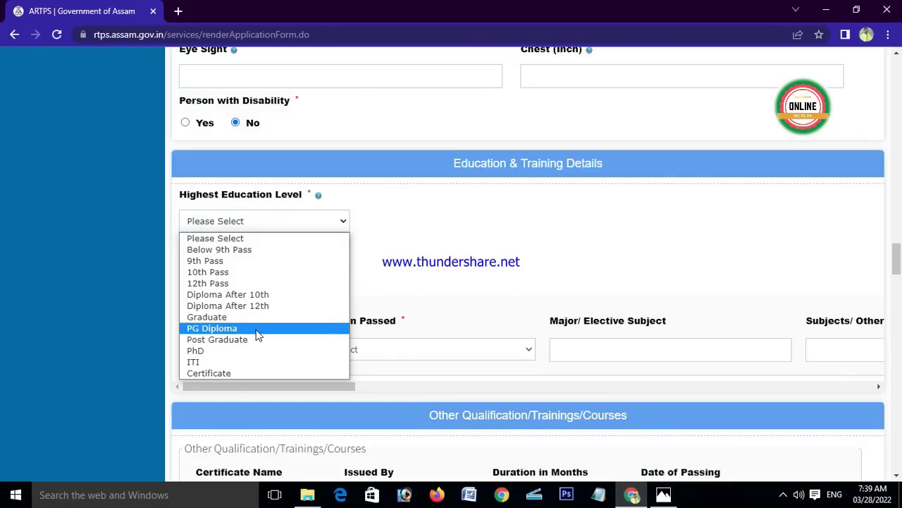
left_click(232, 317)
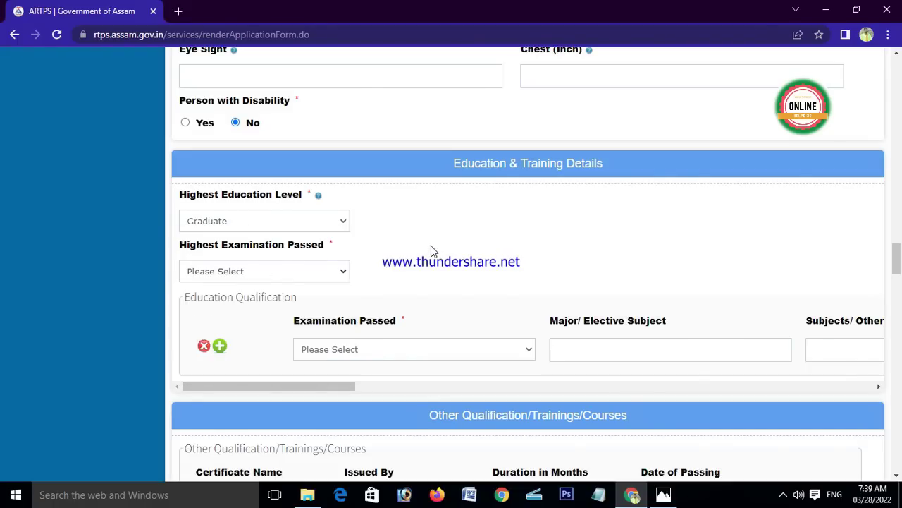
Choose B. Com. (Bachelor of Commerce) as the highest examination passed.
scroll(430, 250, "down", 1)
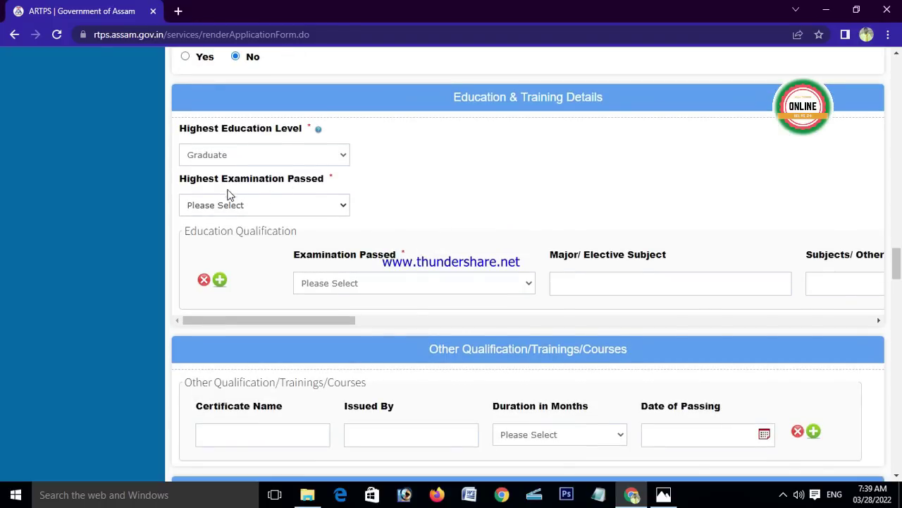
left_click(318, 212)
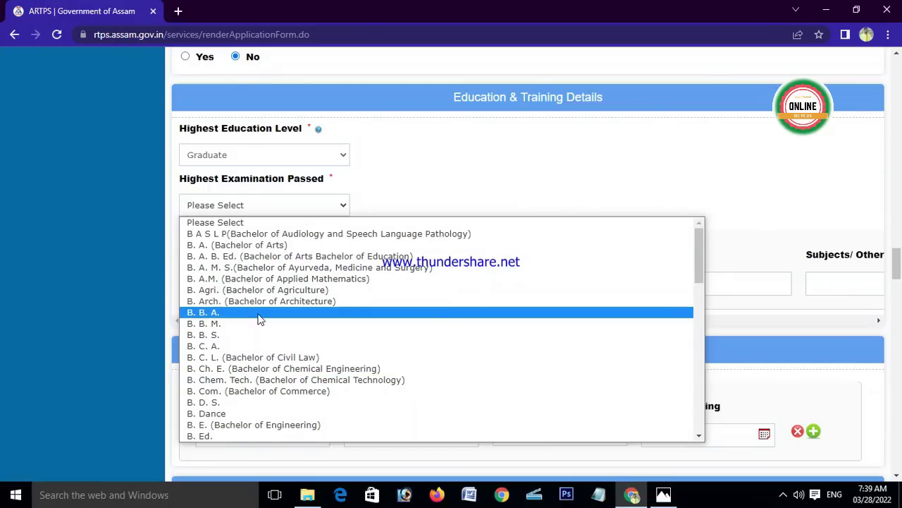
scroll(258, 317, "down", 5)
scroll(260, 331, "up", 5)
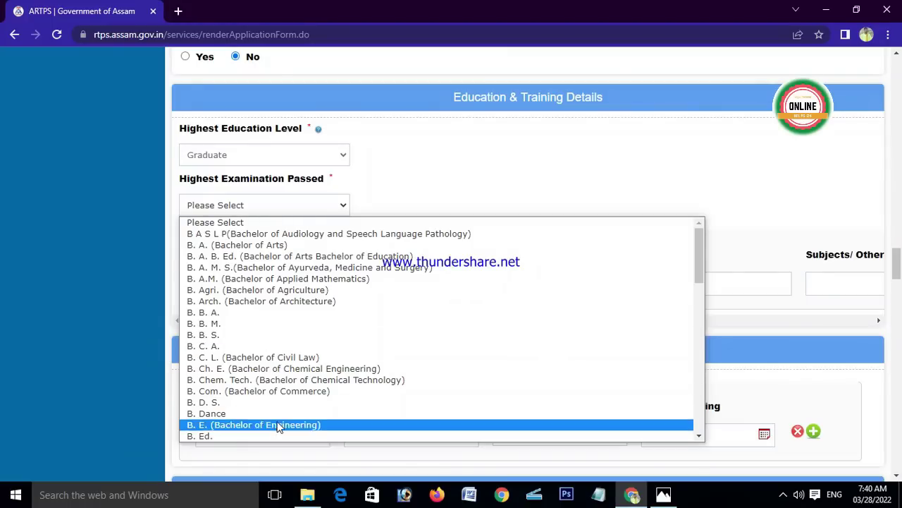
left_click(294, 393)
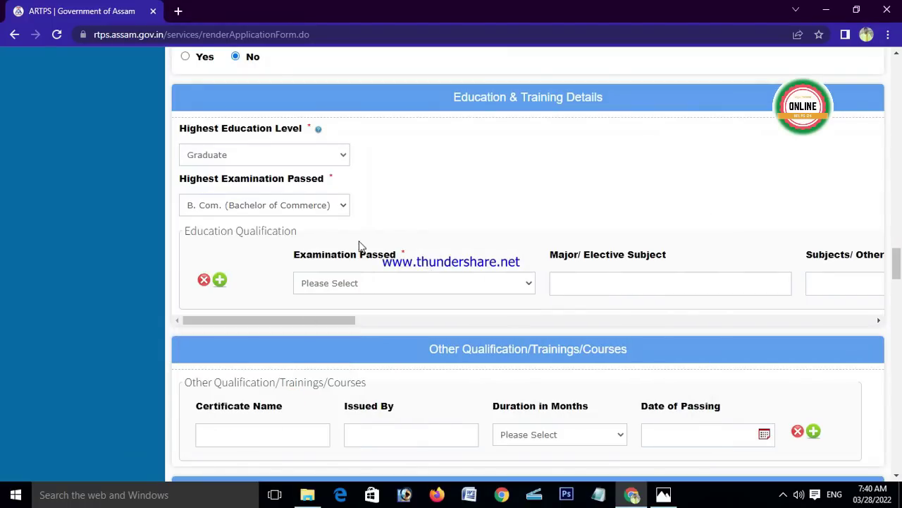
In the first Education Qualification row, choose 10th Pass as the examination and set Class/Division to 1st.
scroll(346, 203, "down", 1)
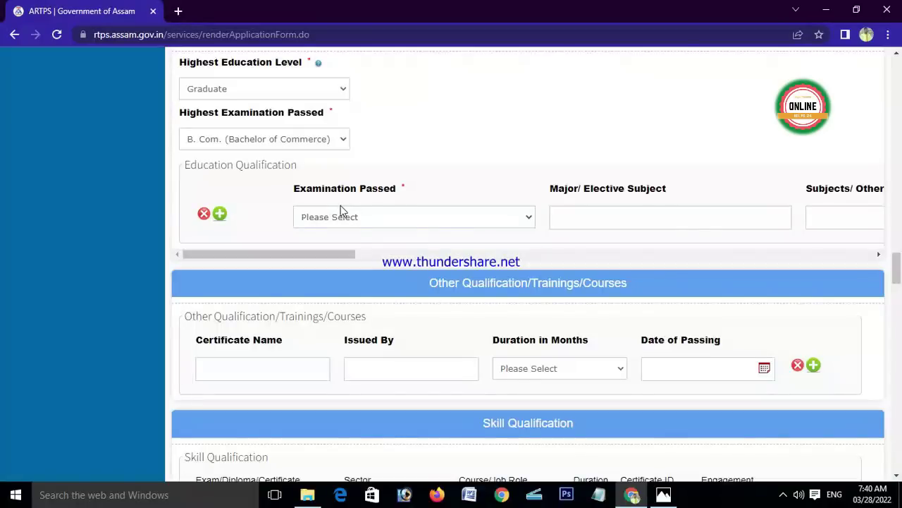
left_click(482, 219)
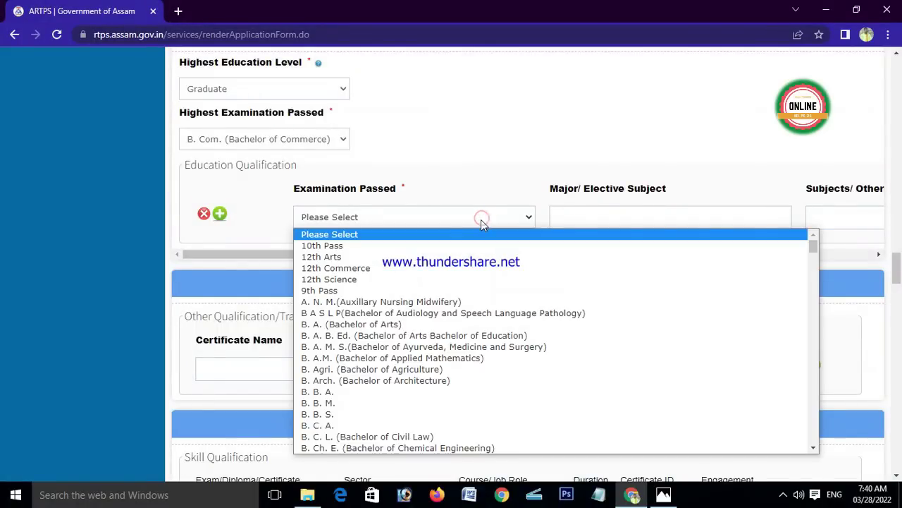
left_click(365, 248)
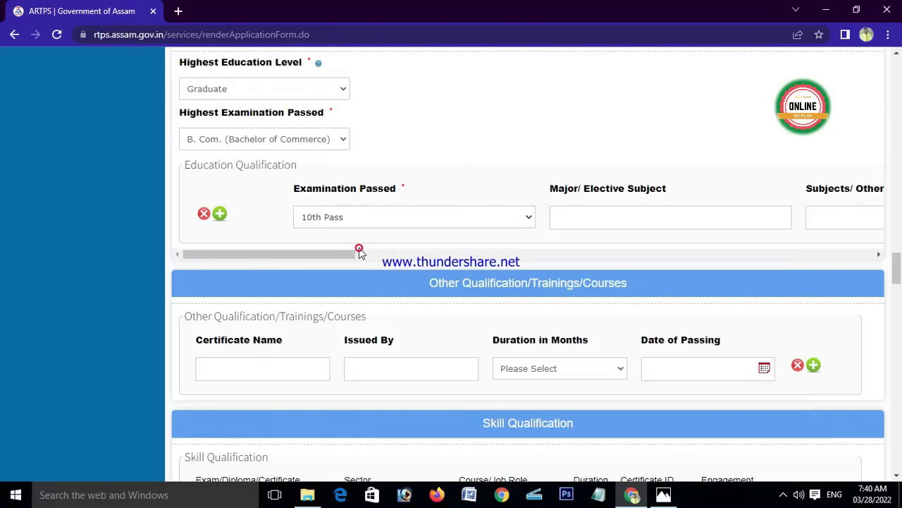
left_click_drag(332, 254, 437, 261)
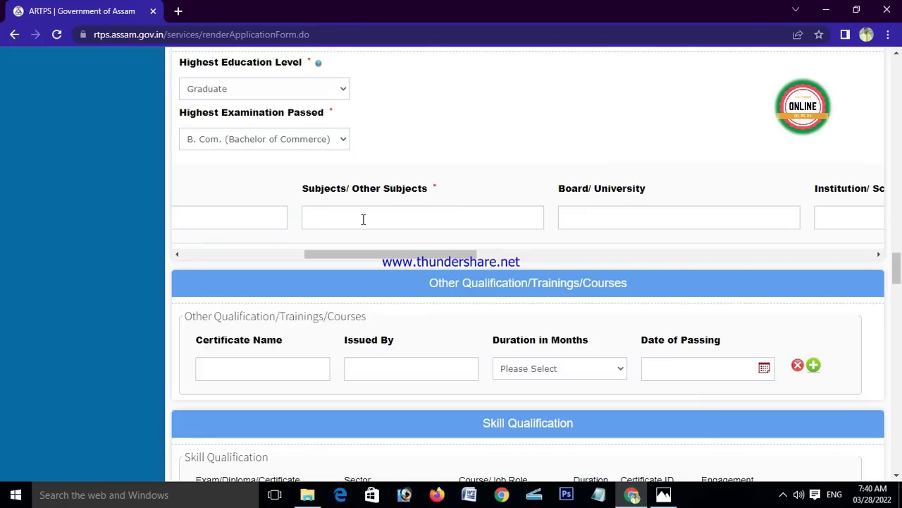
left_click_drag(395, 255, 442, 255)
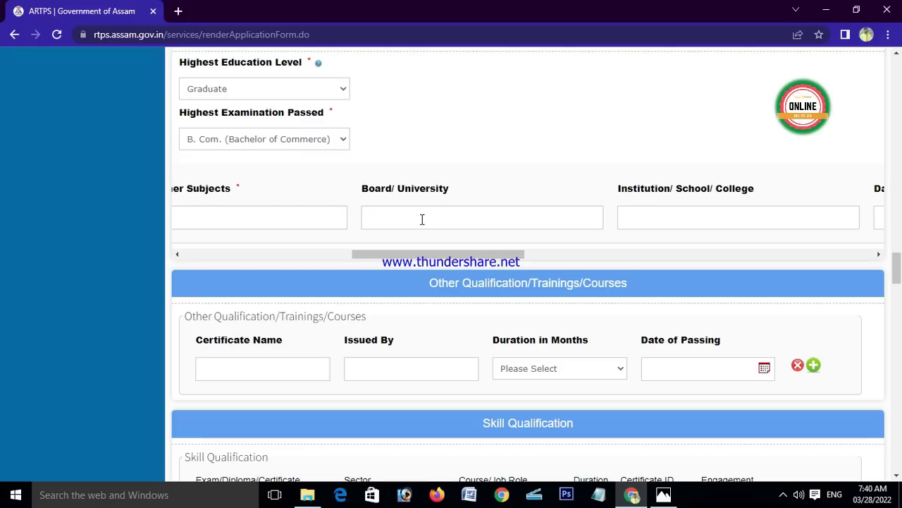
left_click_drag(469, 259, 509, 254)
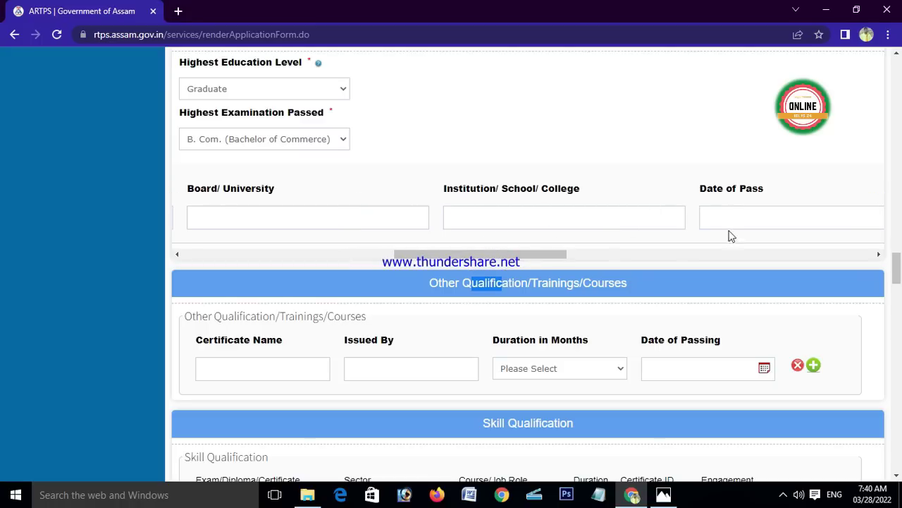
left_click_drag(500, 258, 557, 261)
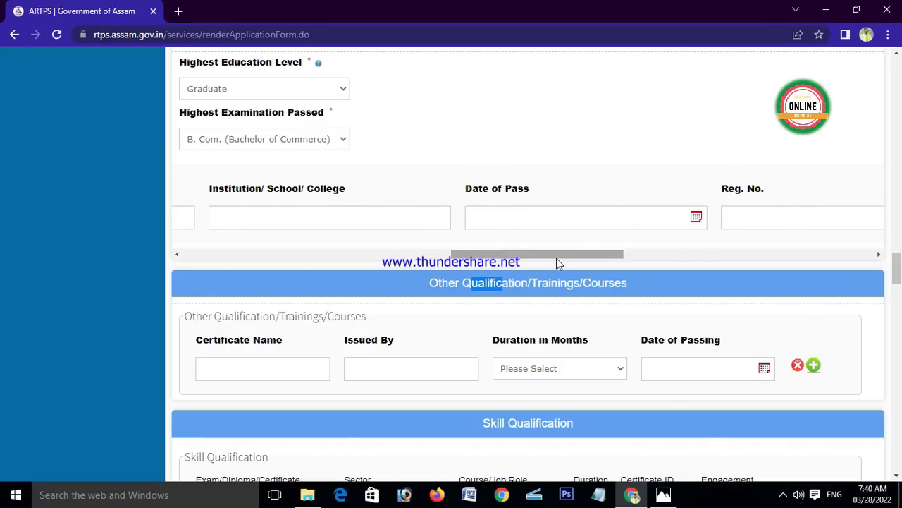
left_click_drag(583, 254, 674, 259)
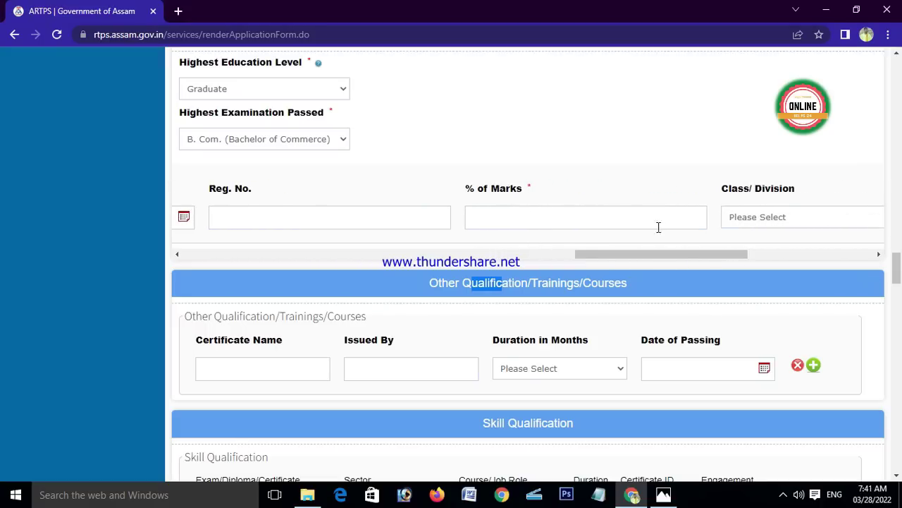
left_click_drag(681, 261, 707, 239)
left_click(627, 216)
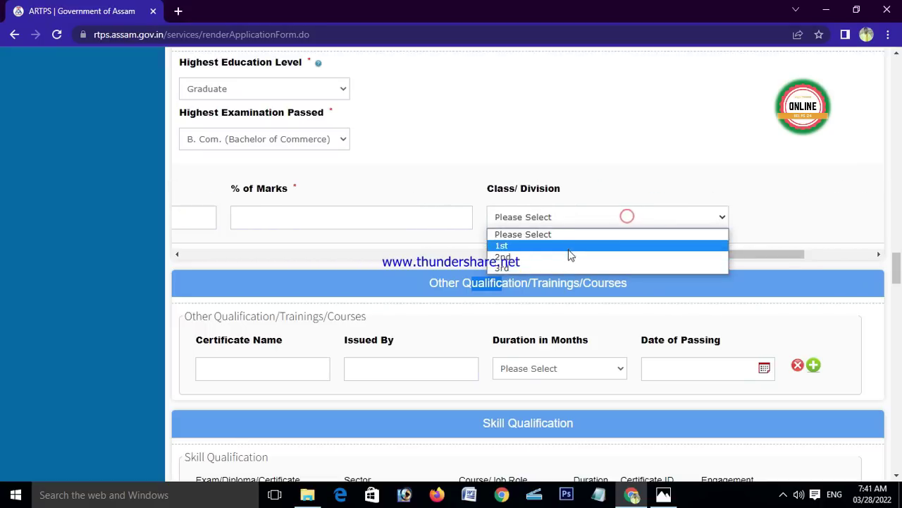
left_click(569, 246)
left_click_drag(682, 256, 197, 255)
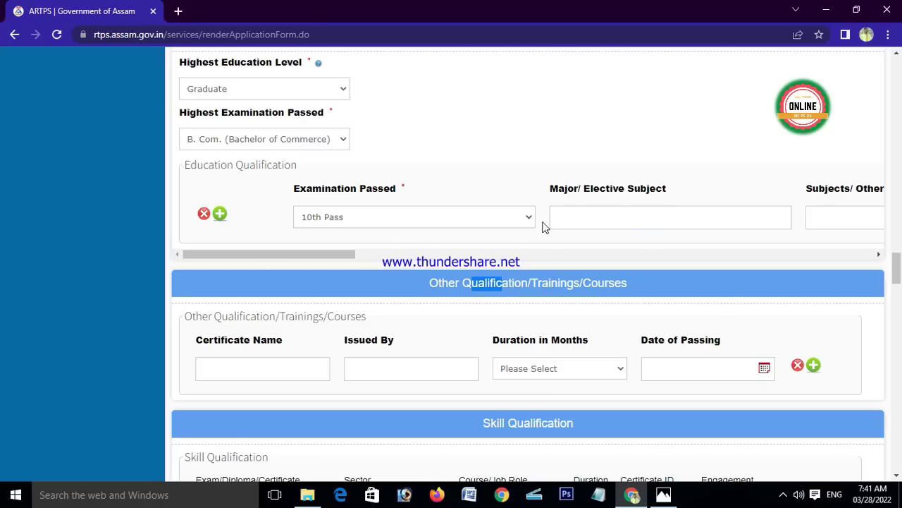
Add a second qualification row with 12th Commerce as the examination passed.
left_click(220, 215)
left_click(409, 242)
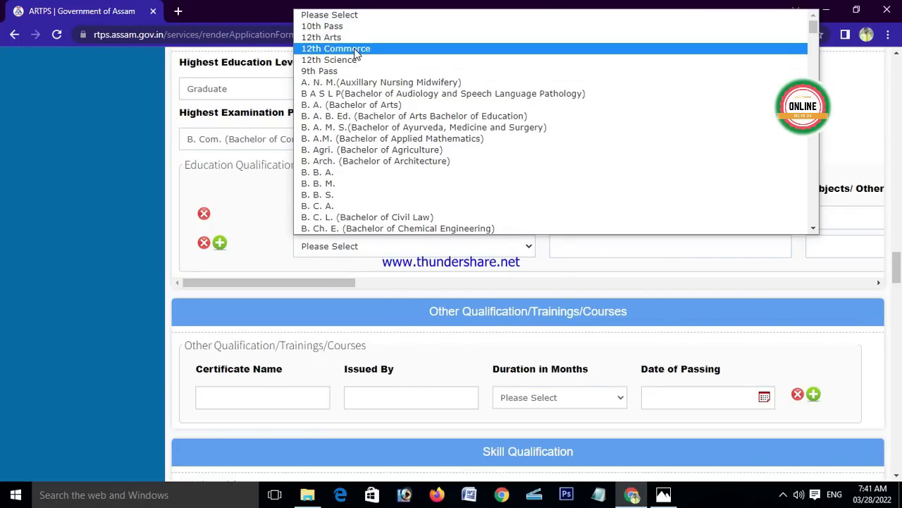
left_click(356, 49)
left_click_drag(324, 282, 158, 300)
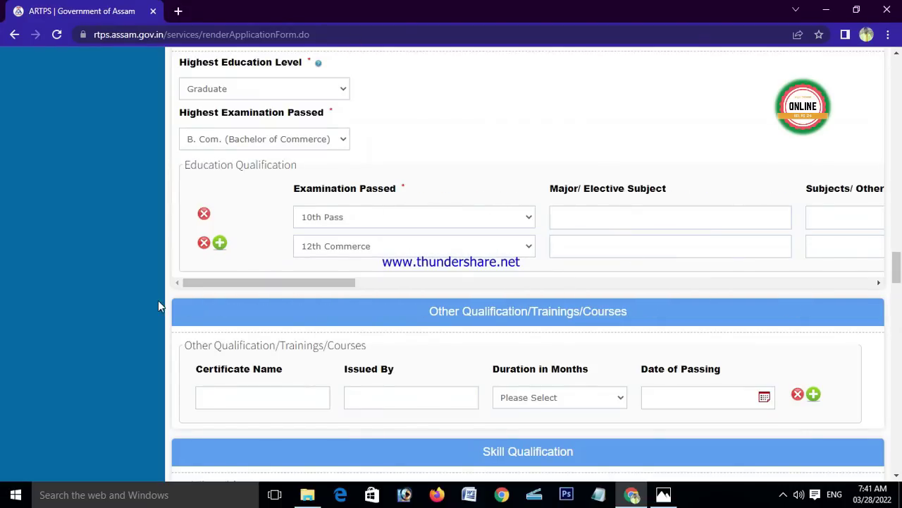
Add a third qualification row and browse its Examination Passed list without choosing an option.
left_click(220, 243)
left_click(373, 274)
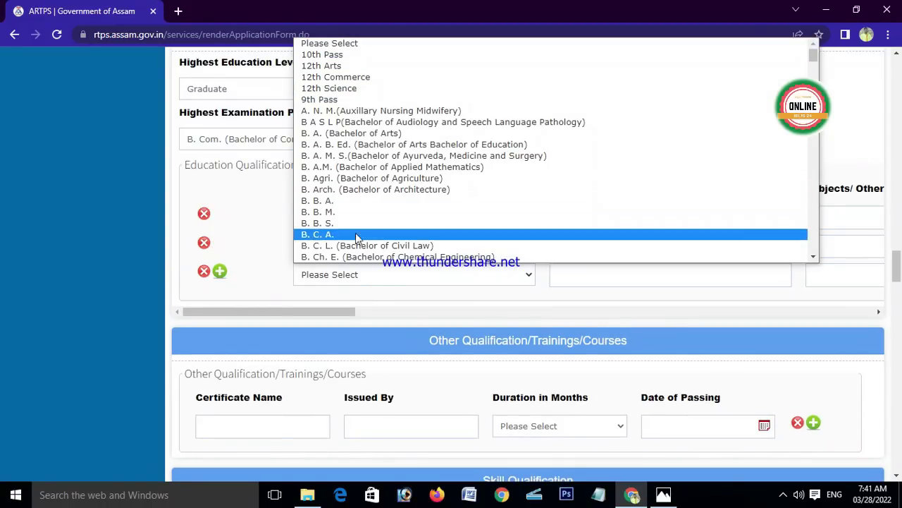
scroll(359, 205, "down", 5)
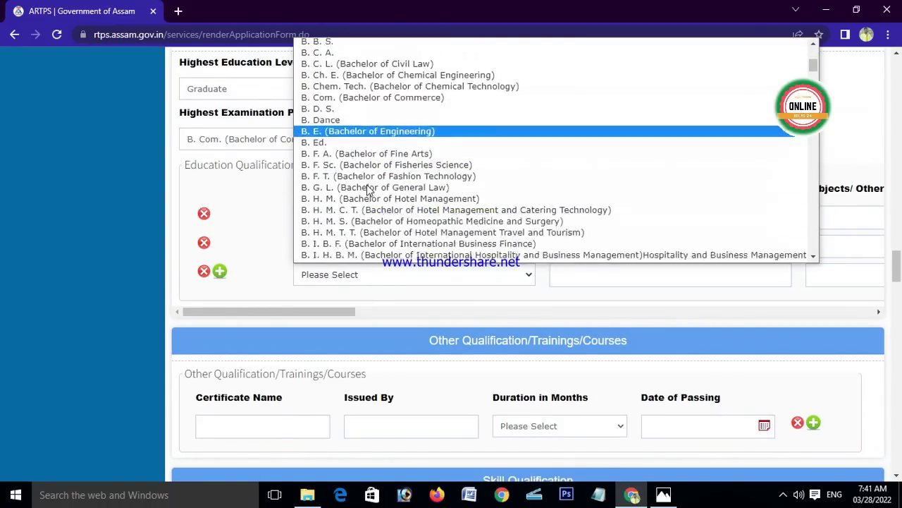
scroll(367, 191, "down", 10)
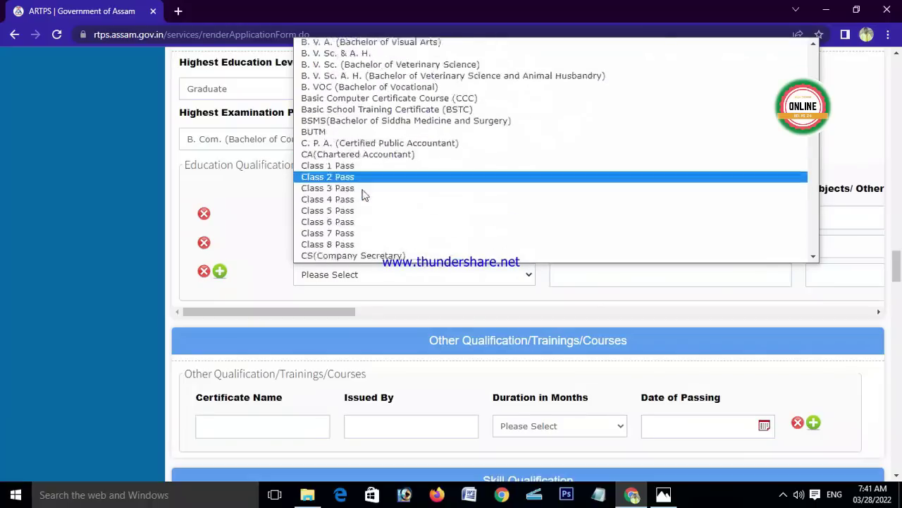
scroll(363, 198, "down", 10)
scroll(366, 190, "up", 15)
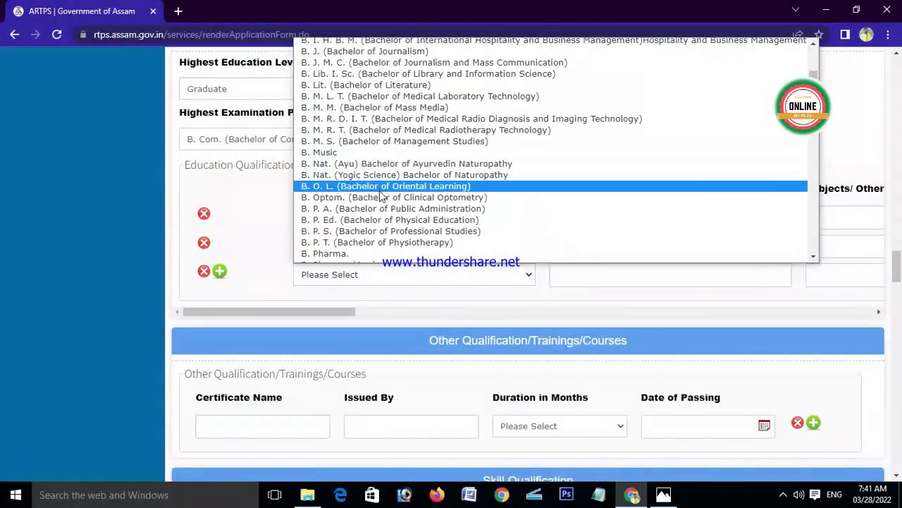
scroll(531, 277, "down", 3)
scroll(397, 296, "down", 1)
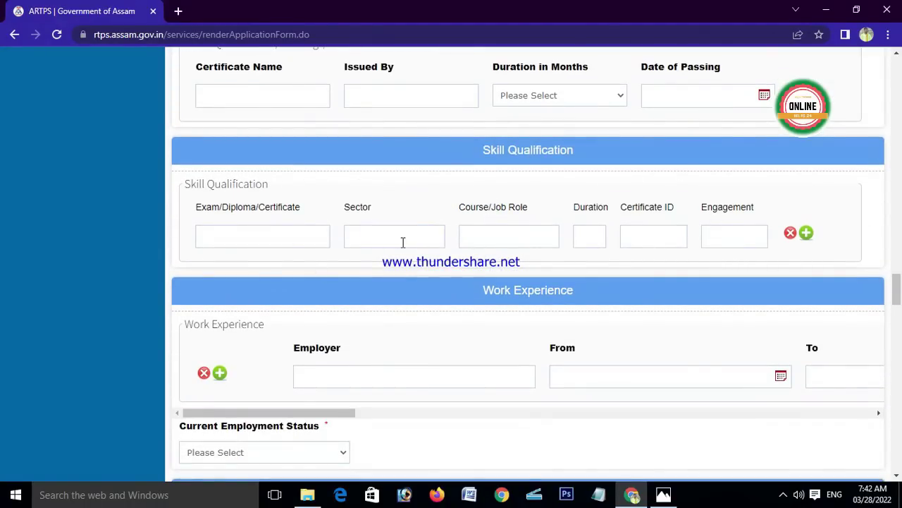
scroll(497, 264, "down", 3)
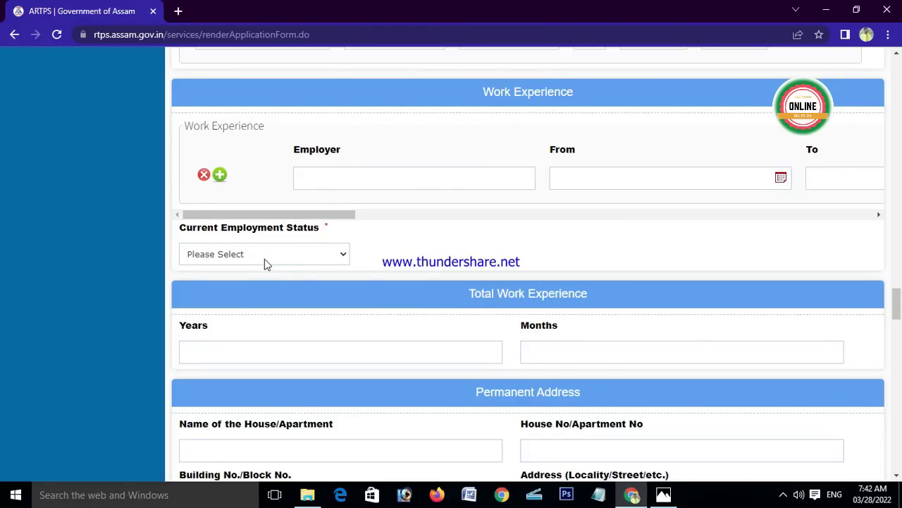
left_click(304, 262)
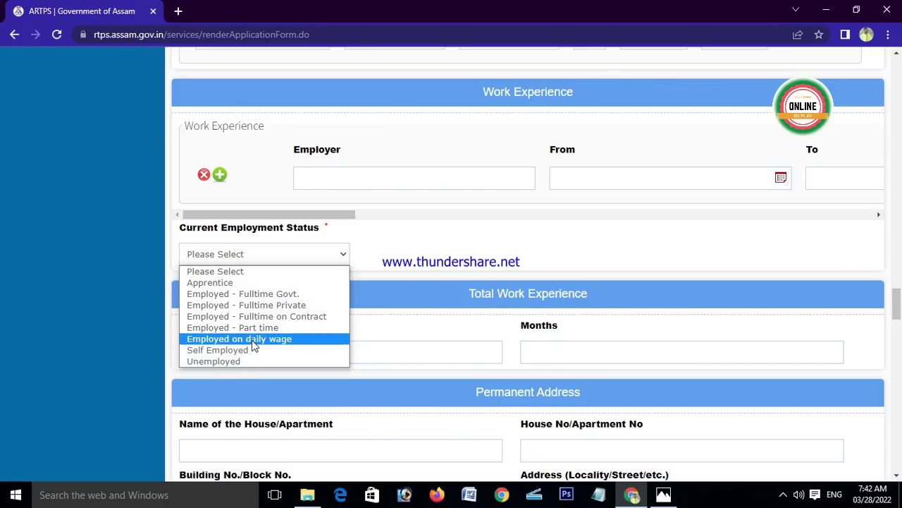
left_click(220, 360)
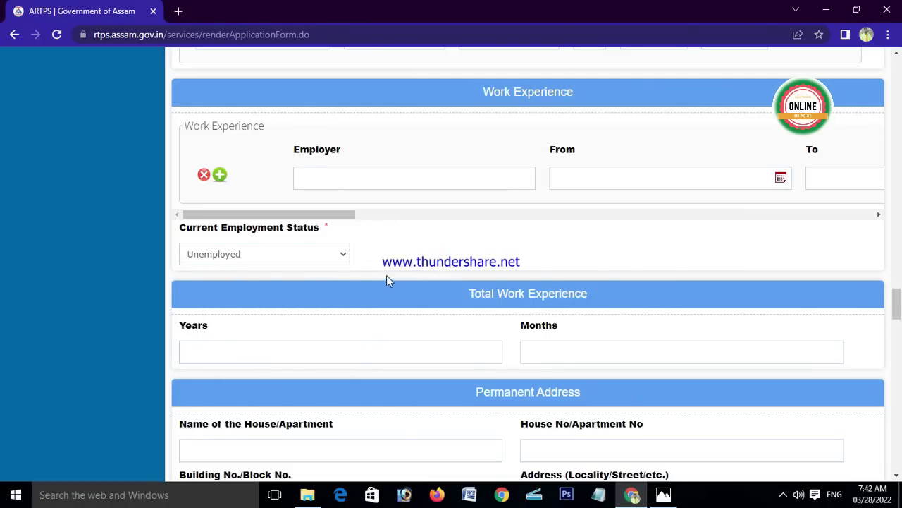
scroll(395, 278, "down", 1)
scroll(447, 292, "down", 3)
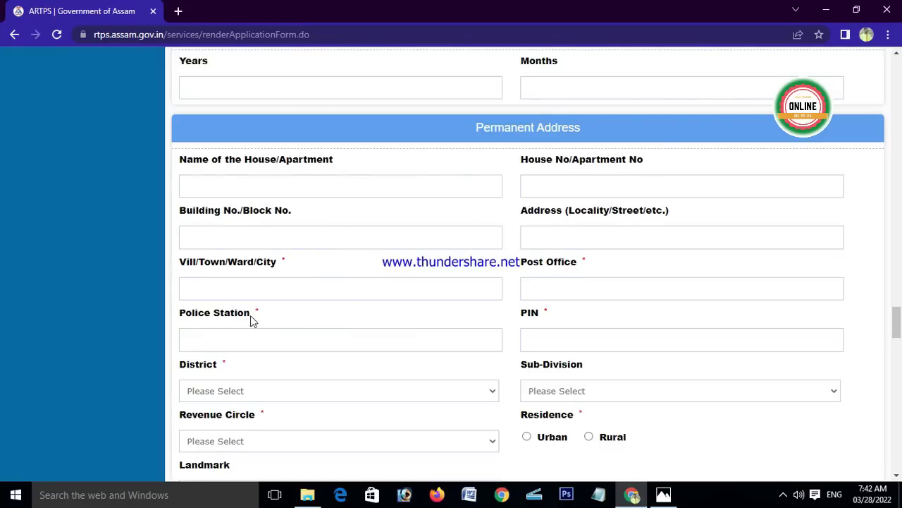
Tick 'Same as permanent address – Yes', untick and re-tick it, then scroll to Languages Known.
scroll(324, 308, "down", 1)
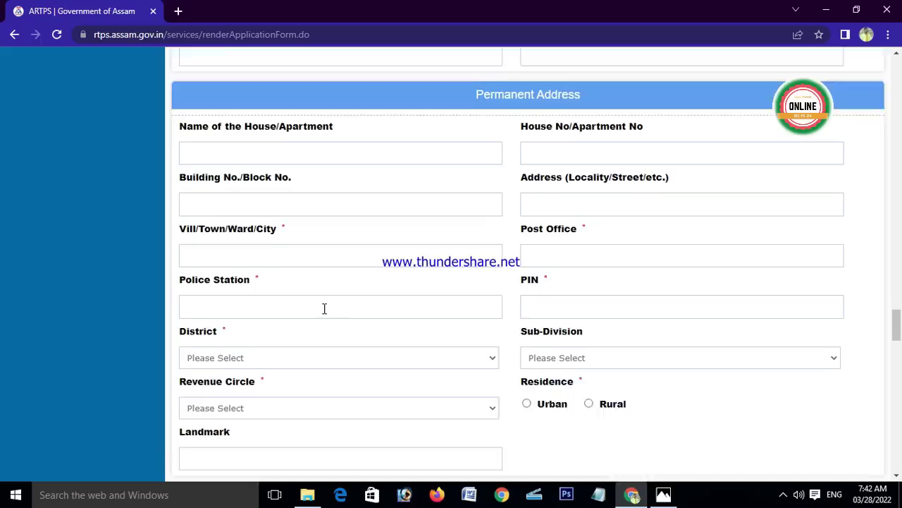
scroll(401, 276, "down", 1)
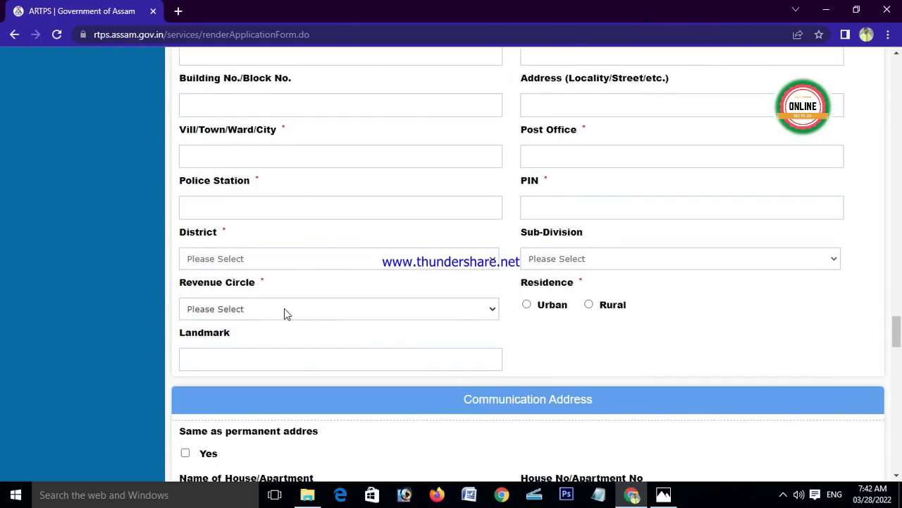
scroll(570, 298, "down", 2)
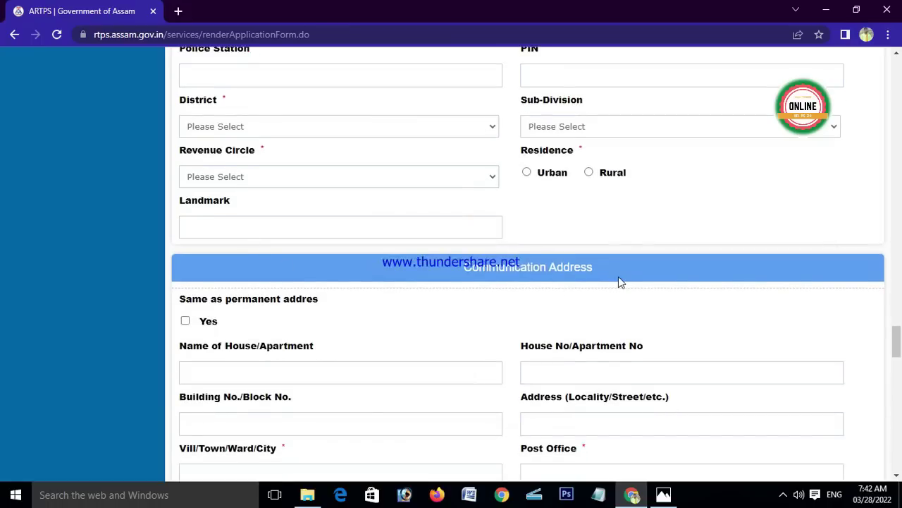
scroll(620, 282, "down", 1)
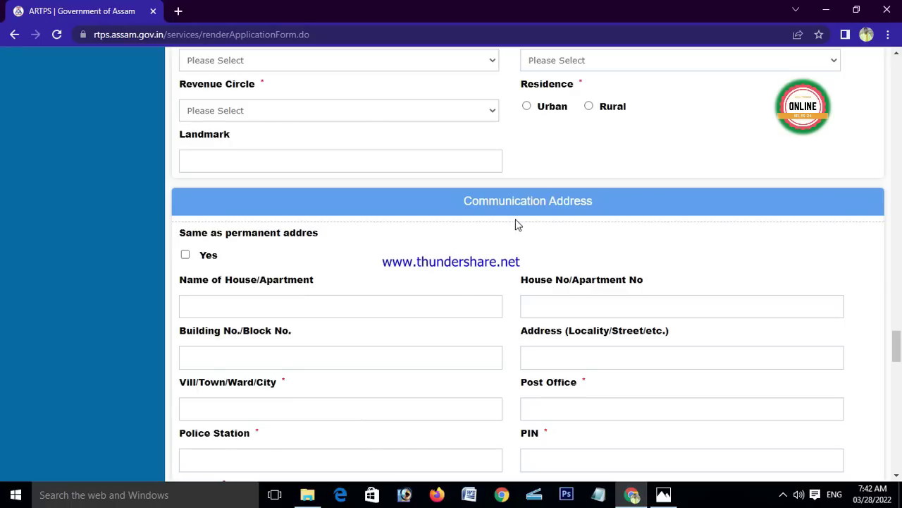
left_click_drag(458, 201, 618, 207)
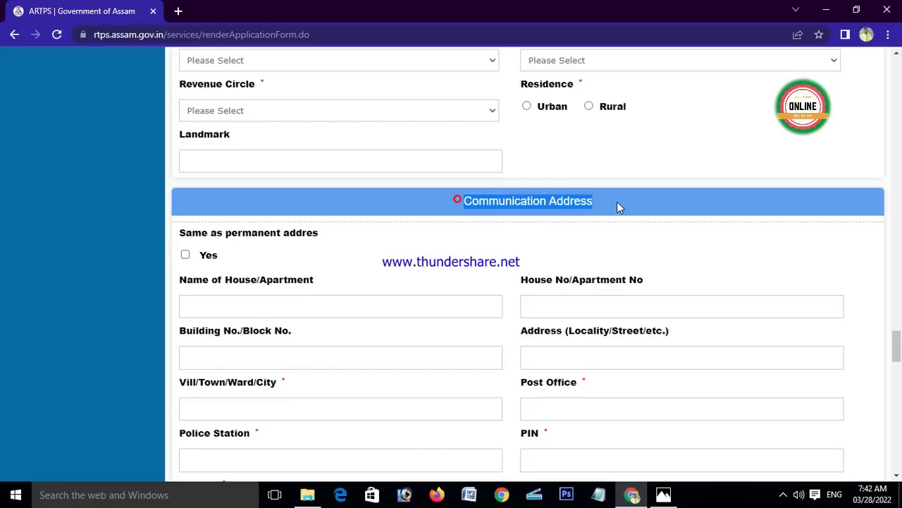
left_click(185, 254)
scroll(413, 284, "down", 4)
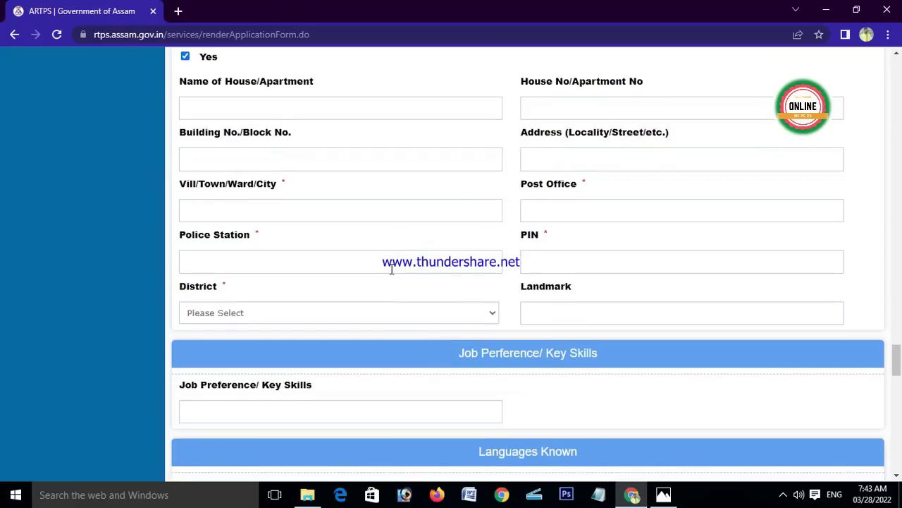
scroll(456, 233, "down", 1)
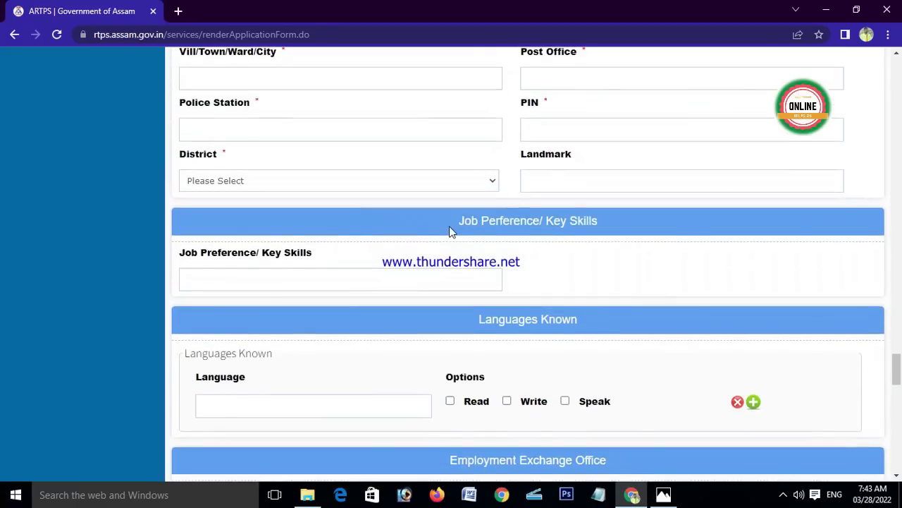
scroll(449, 232, "up", 4)
scroll(504, 177, "up", 2)
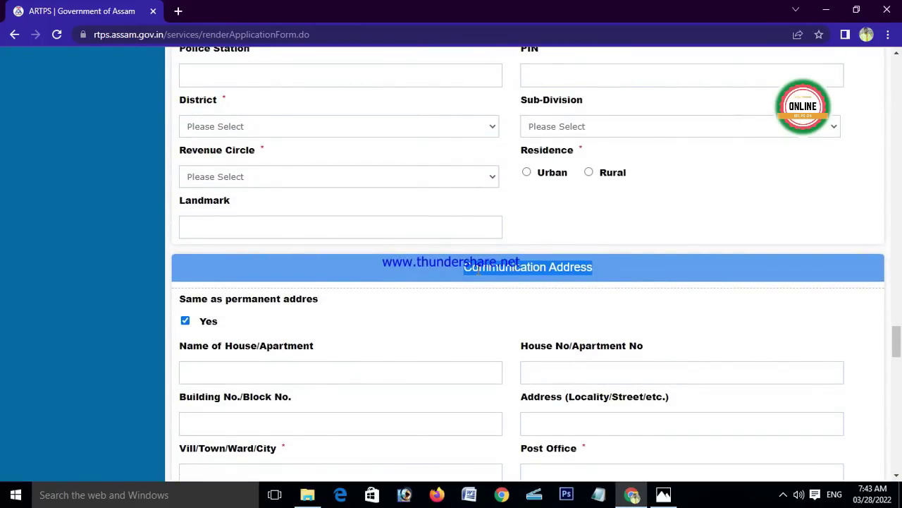
left_click(184, 321)
scroll(510, 427, "down", 1)
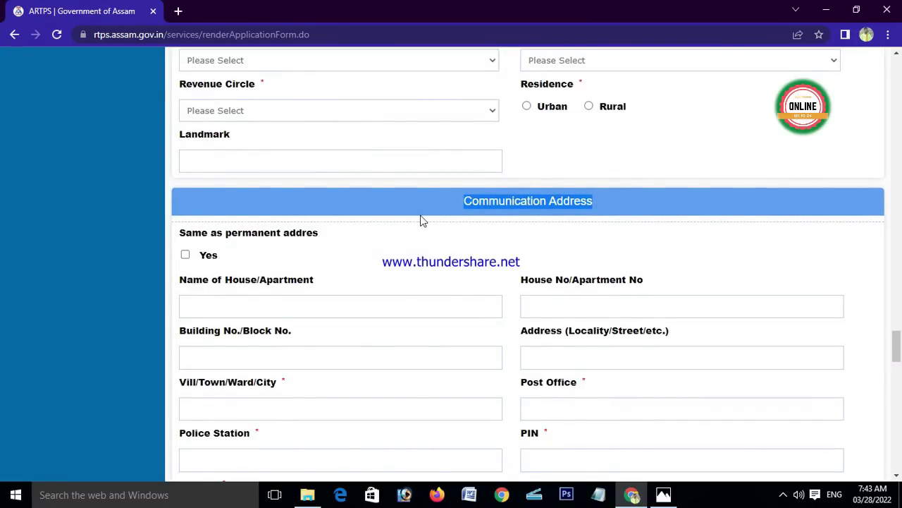
left_click(185, 255)
scroll(518, 416, "down", 6)
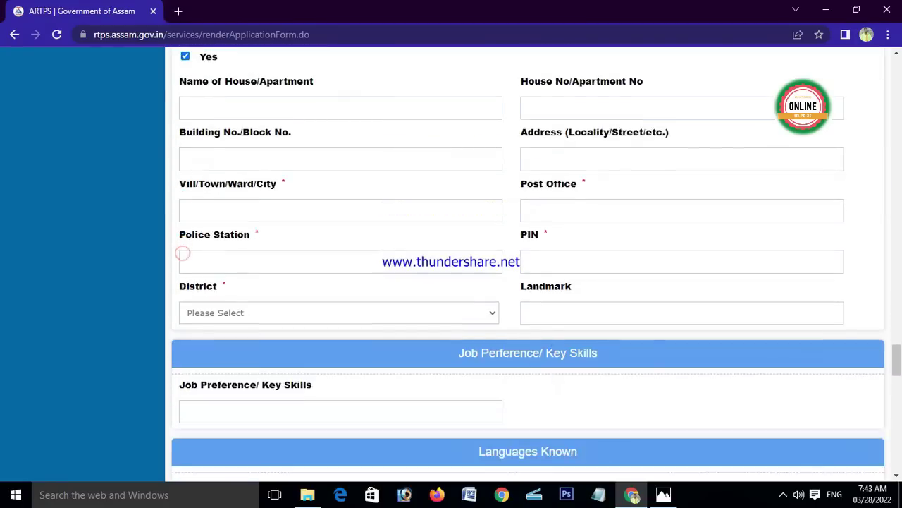
scroll(546, 296, "down", 1)
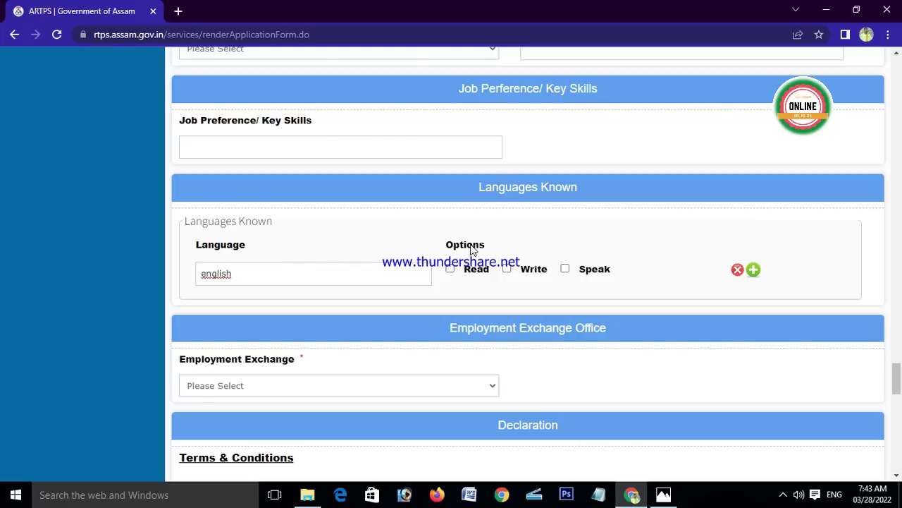
Tick Read, Write and Speak for english and add a second, empty language row.
left_click(451, 271)
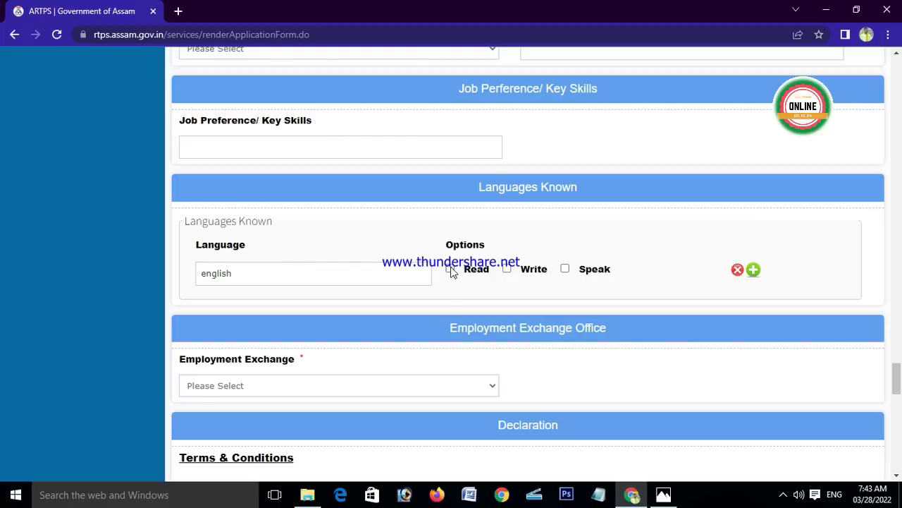
left_click(507, 269)
left_click(565, 269)
left_click(753, 270)
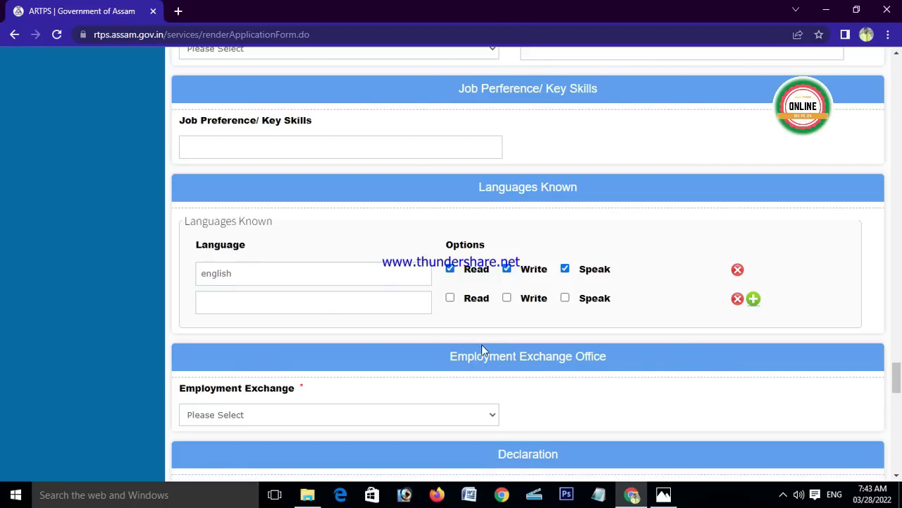
Open the employment exchange office list twice without choosing an office.
scroll(481, 344, "down", 2)
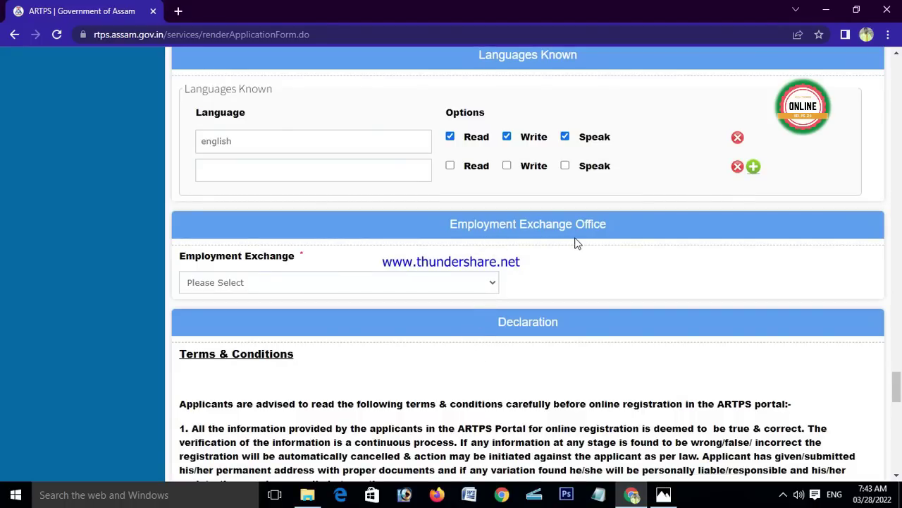
left_click(433, 282)
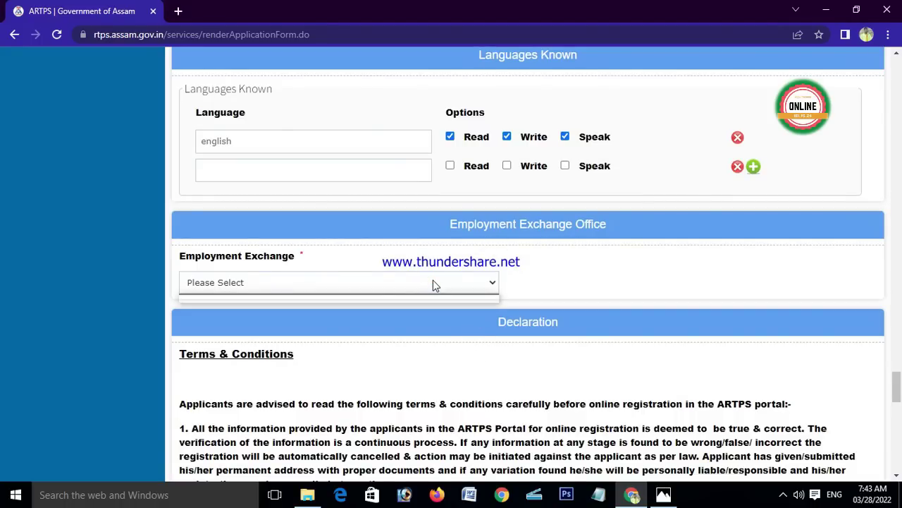
scroll(598, 267, "up", 2)
scroll(598, 267, "up", 1)
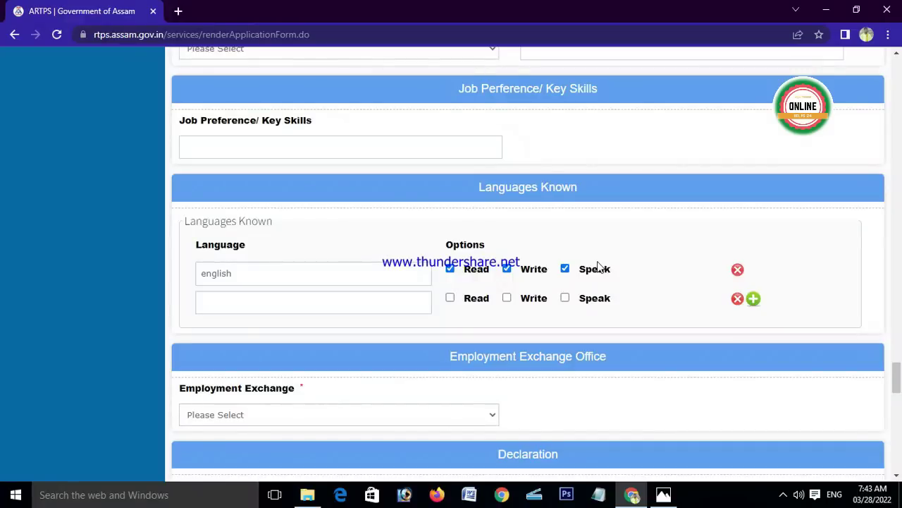
scroll(474, 299, "down", 2)
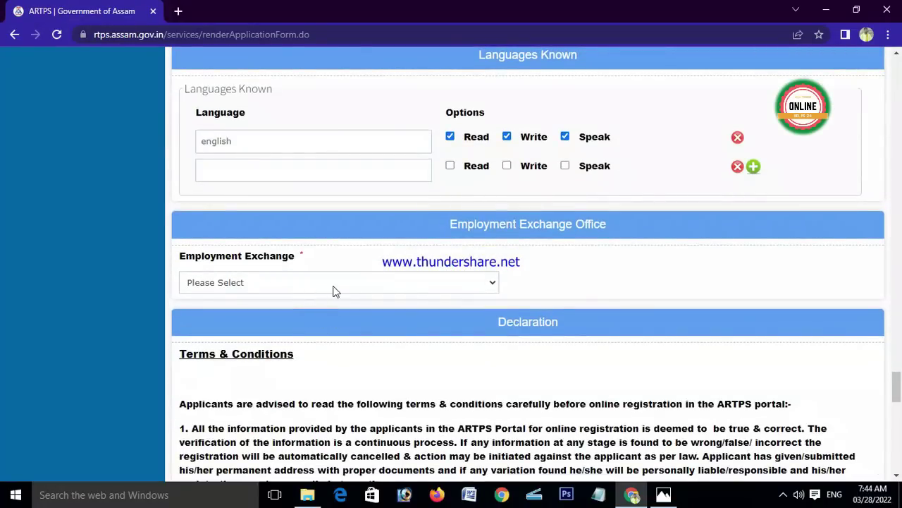
left_click(347, 285)
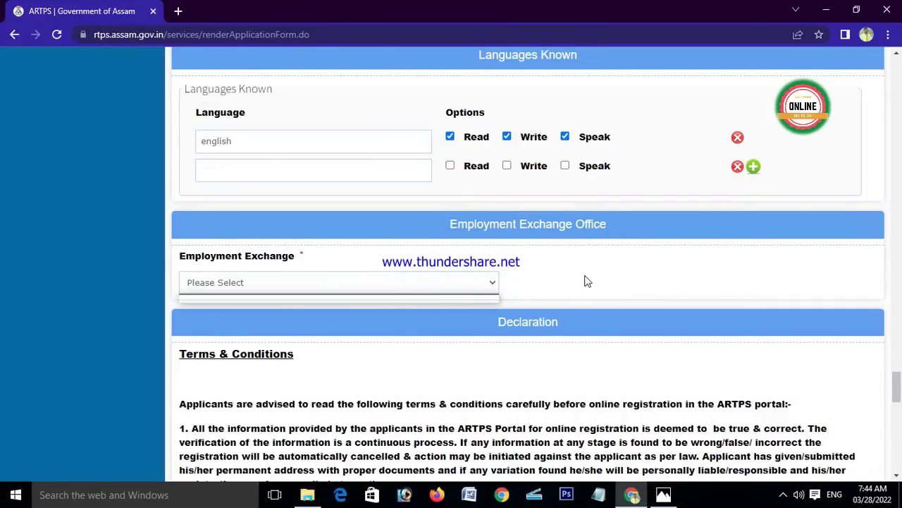
scroll(541, 282, "down", 3)
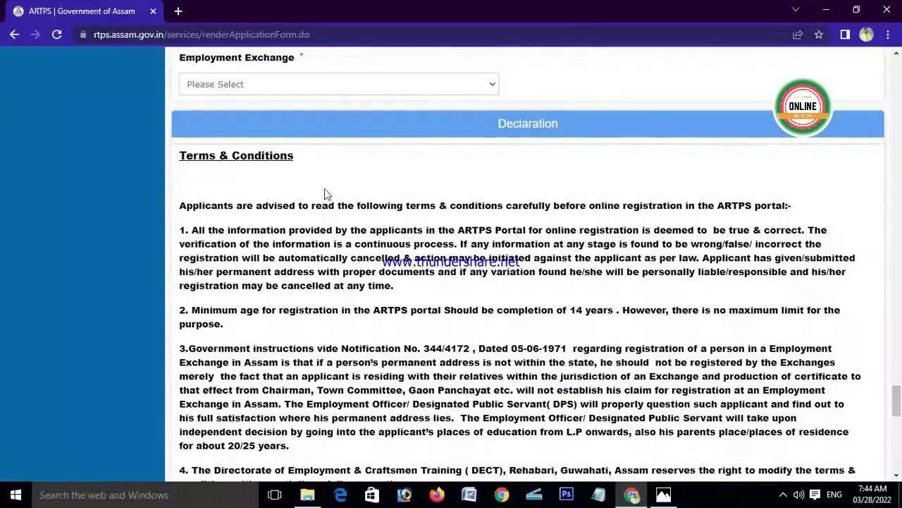
Agree to the Declaration's terms and conditions and submit the application form.
scroll(326, 211, "down", 1)
scroll(324, 236, "down", 7)
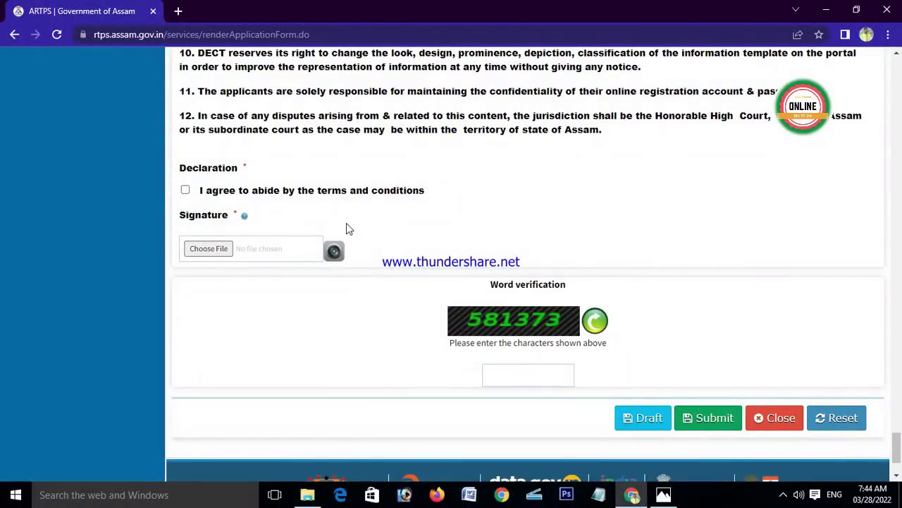
left_click(184, 190)
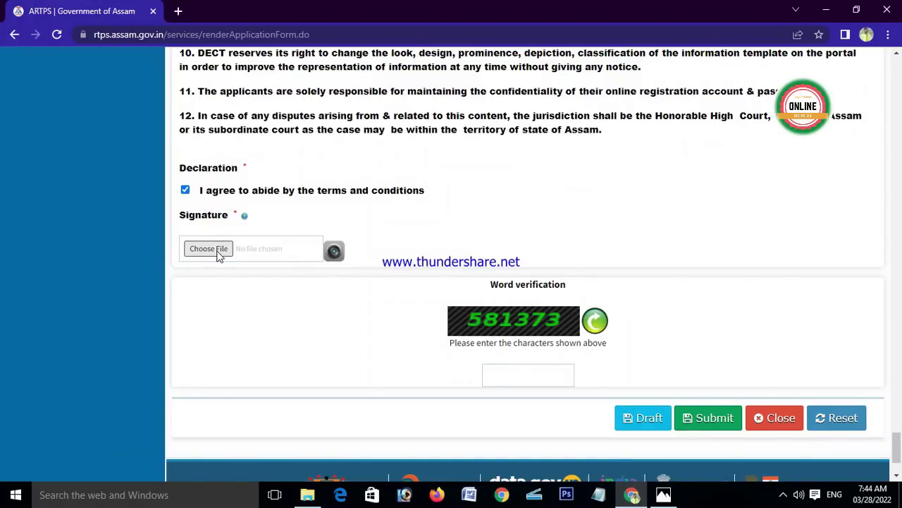
scroll(483, 247, "down", 1)
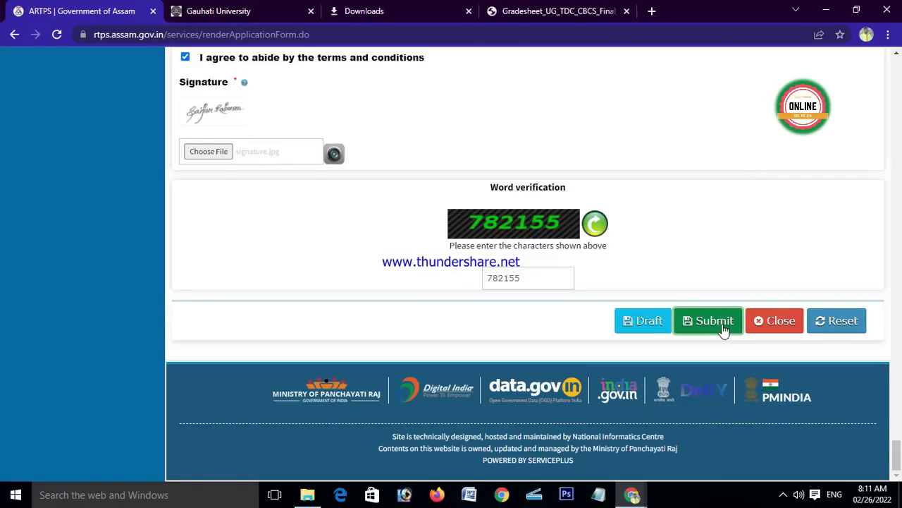
left_click(712, 321)
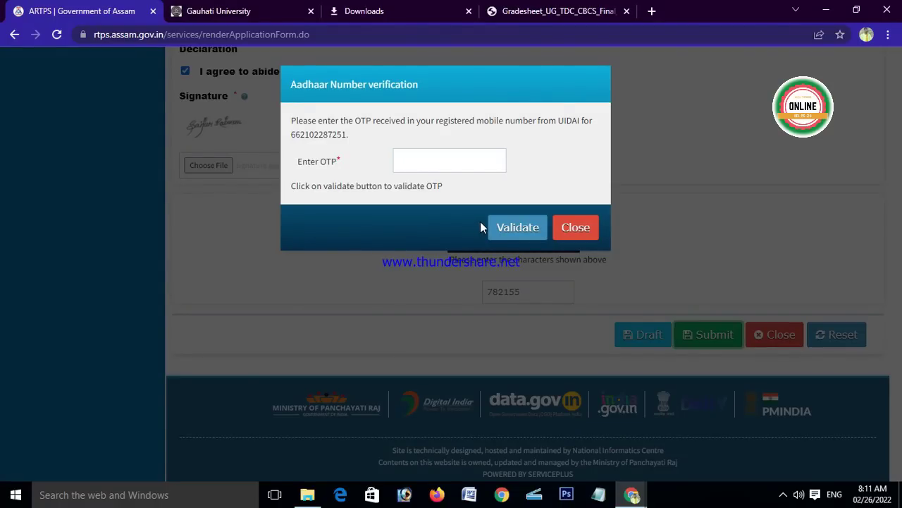
Enter the received Aadhaar OTP, validate it, and acknowledge the 'Aadhaar Verified' alert.
left_click(437, 163)
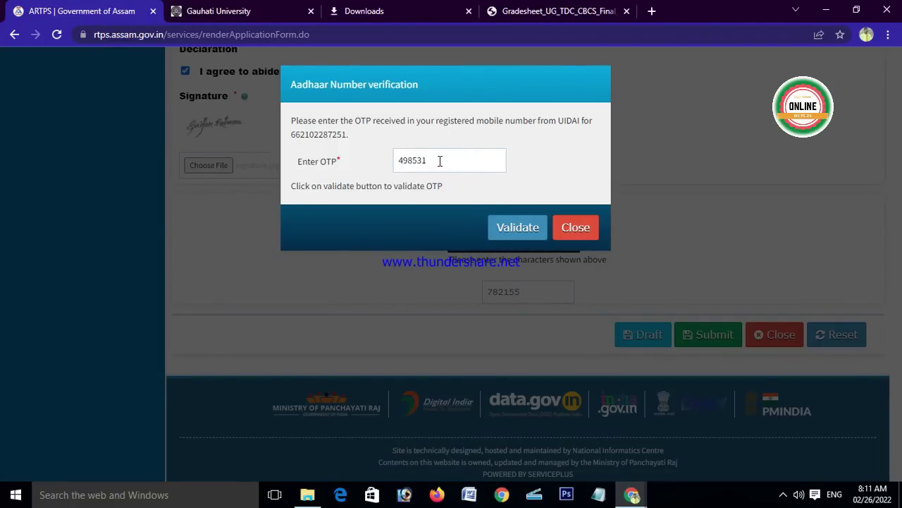
left_click(518, 231)
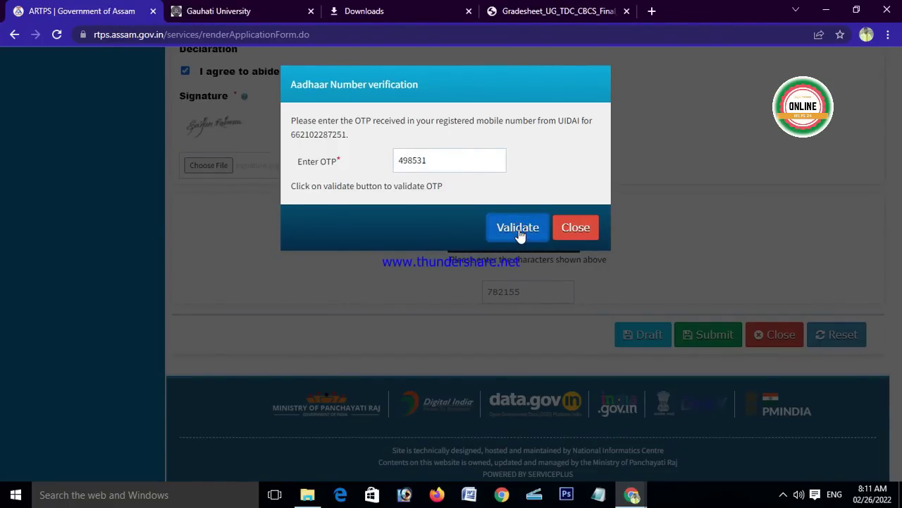
left_click(567, 109)
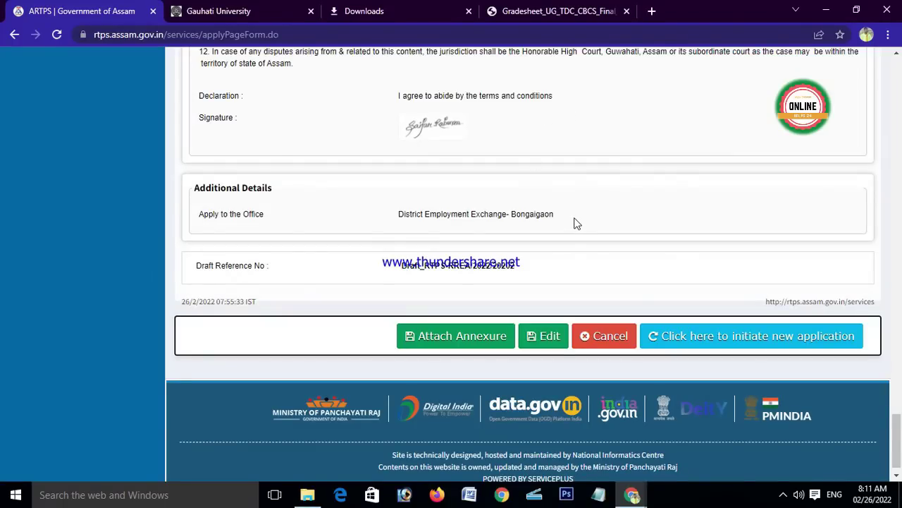
scroll(574, 222, "up", 15)
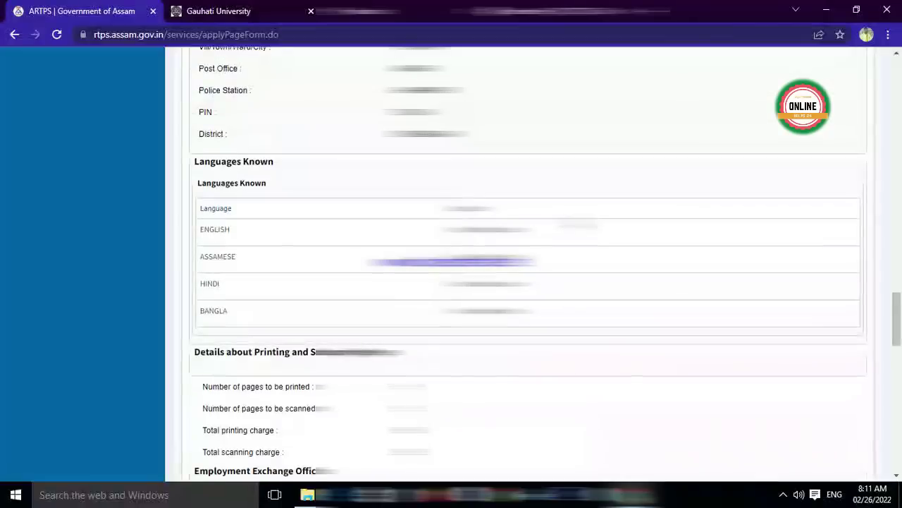
scroll(578, 233, "up", 10)
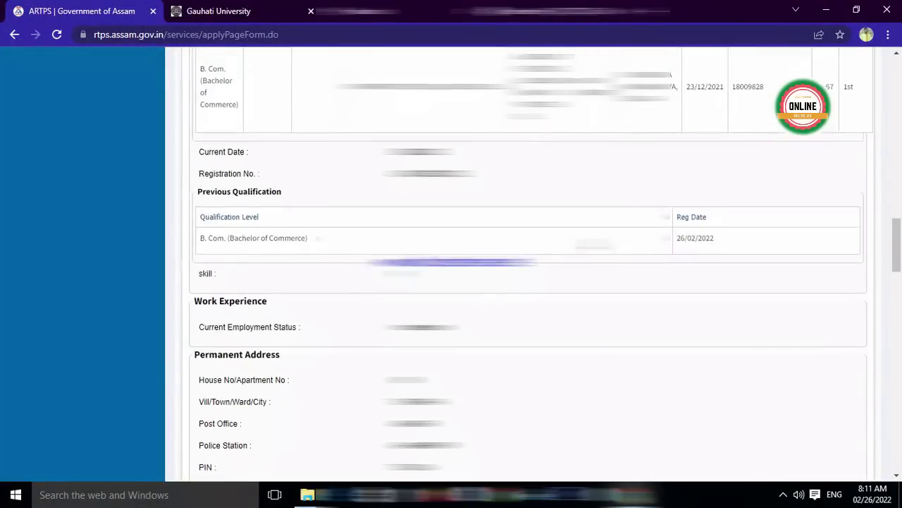
scroll(529, 260, "up", 15)
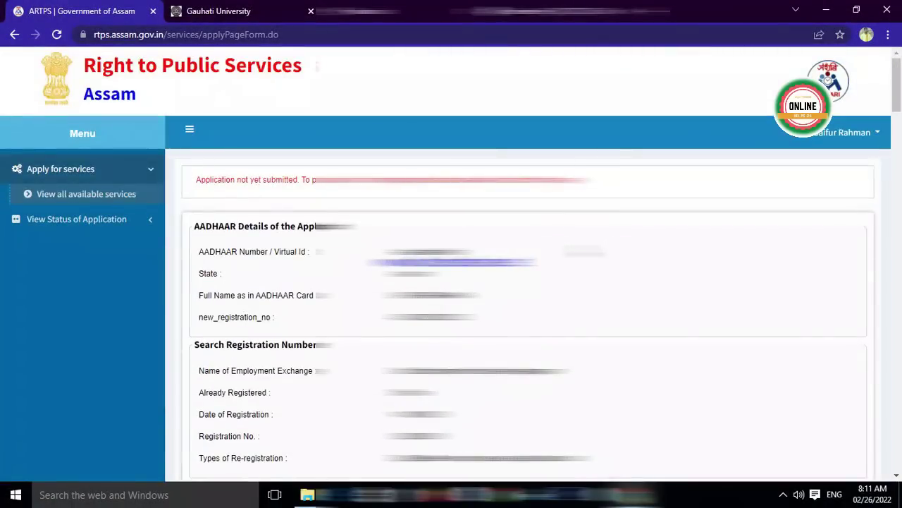
scroll(529, 260, "down", 20)
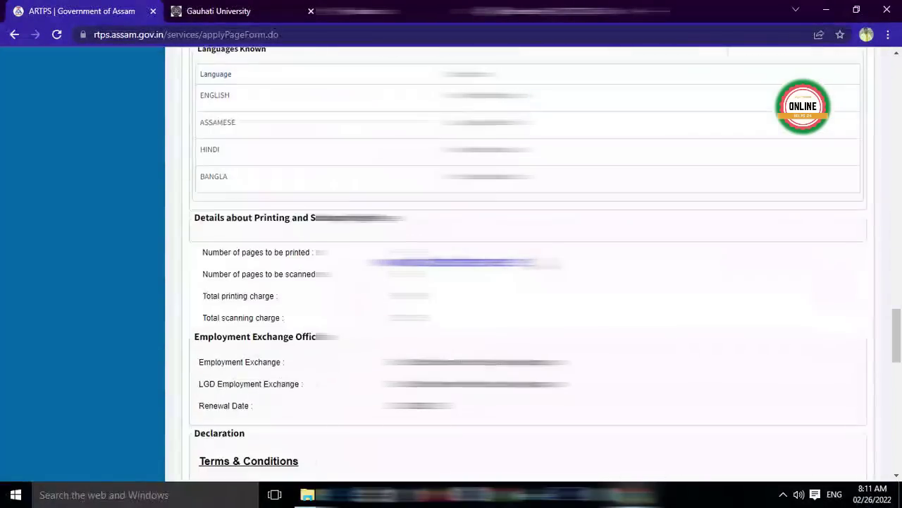
scroll(266, 341, "down", 10)
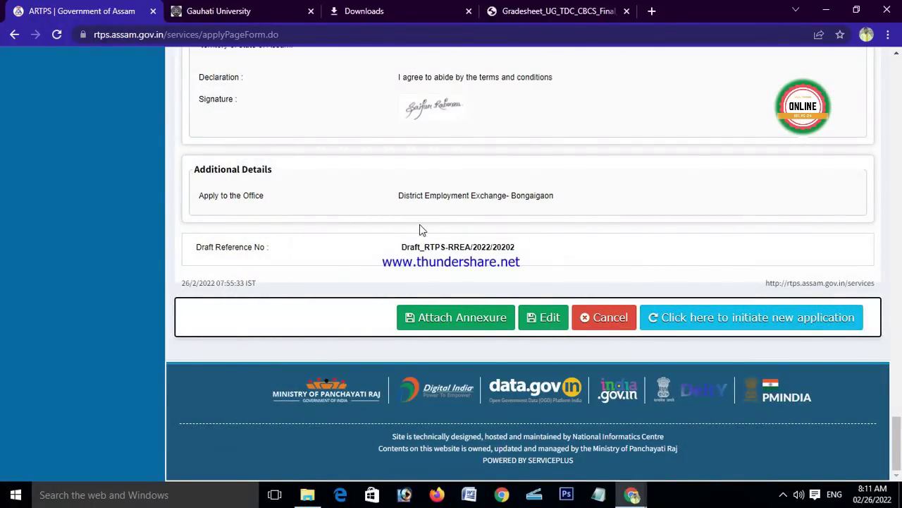
Open Attach Annexure and choose Certified Copy of Electoral Roll/EPIC for Proof of Residence.
left_click(474, 322)
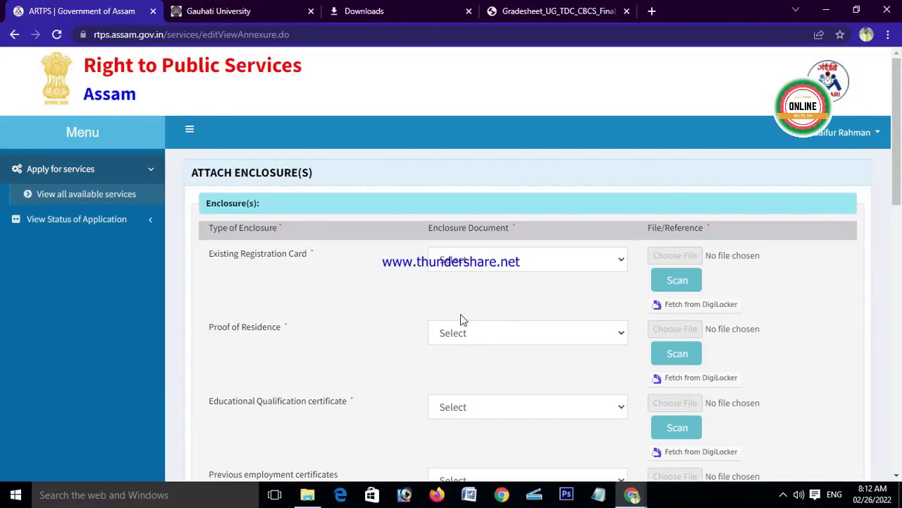
scroll(461, 314, "down", 2)
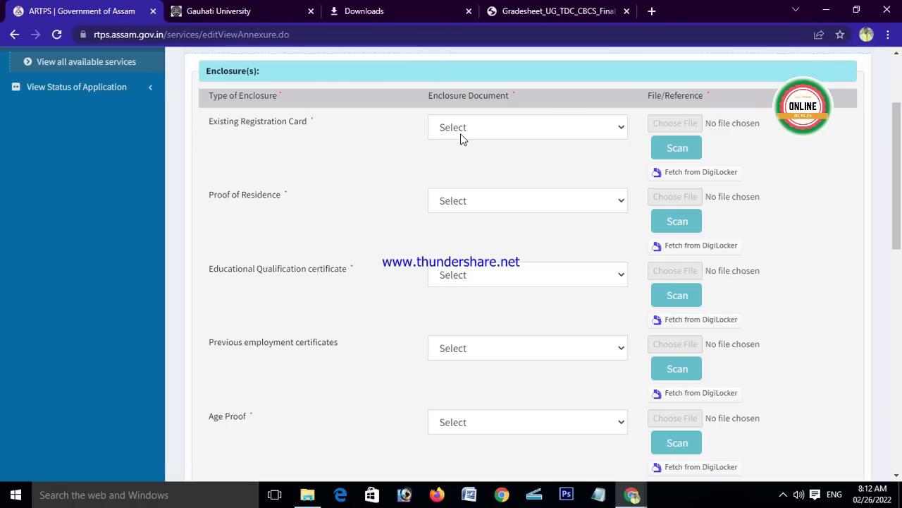
scroll(389, 183, "down", 1)
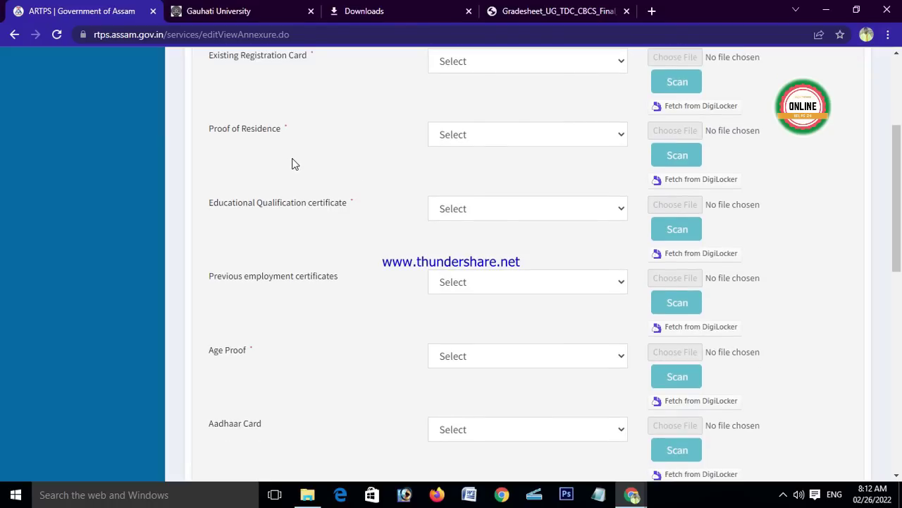
left_click(534, 136)
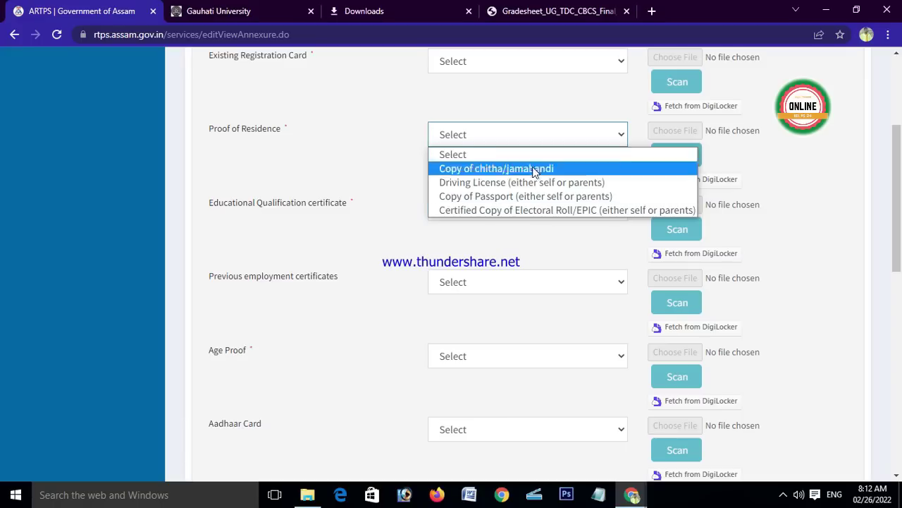
left_click(523, 211)
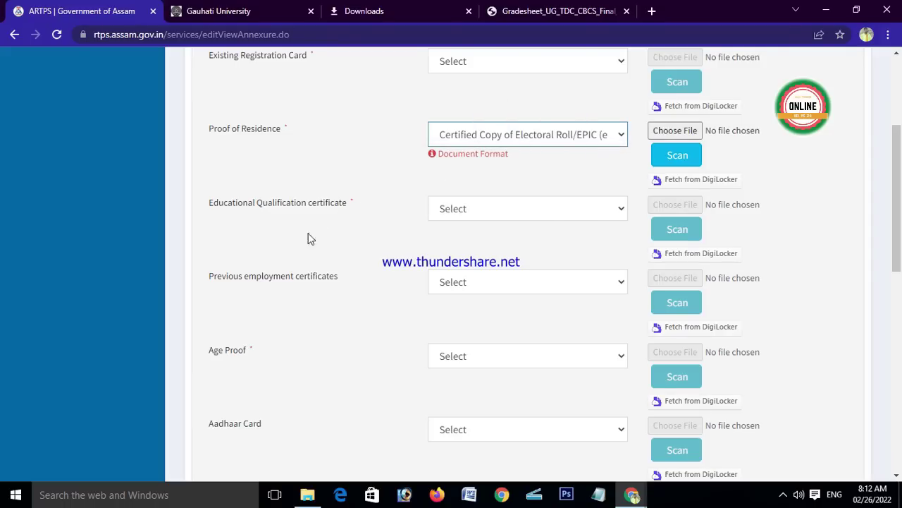
Choose Pass Certificates and Marksheets as the Educational Qualification document.
scroll(296, 219, "down", 1)
left_click(567, 144)
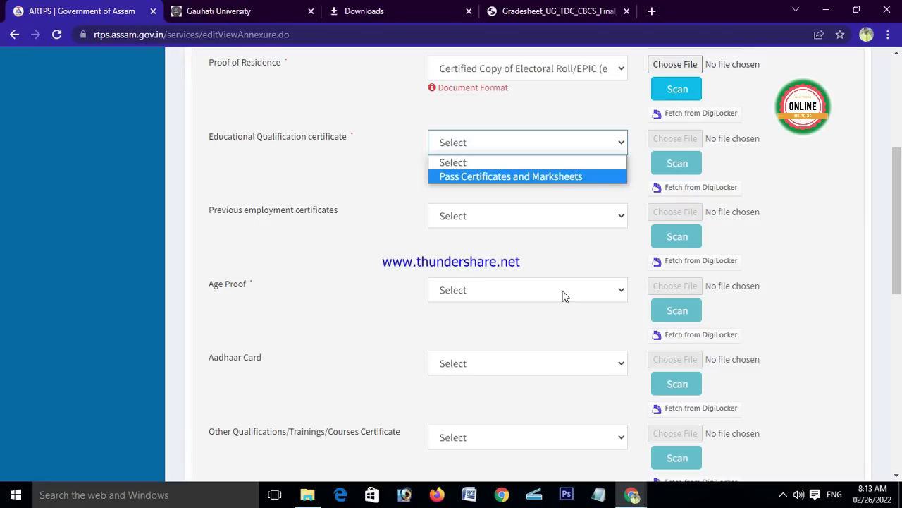
left_click(584, 178)
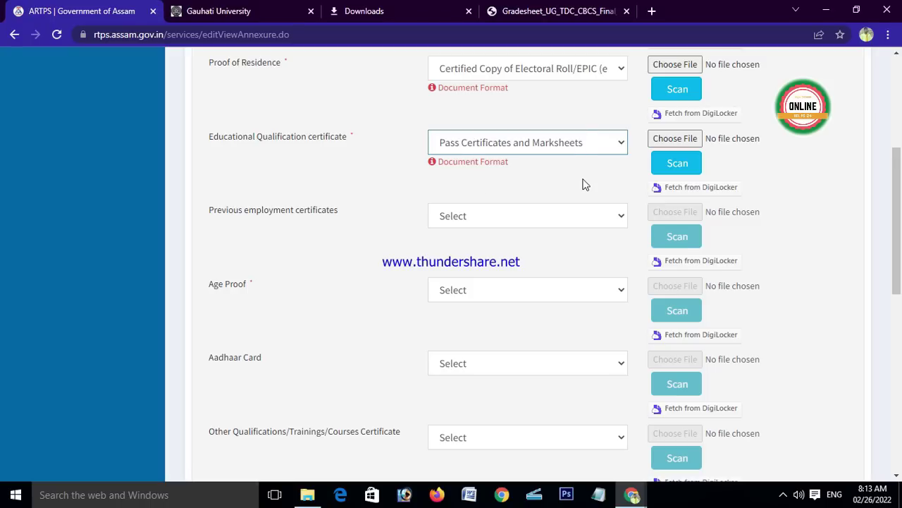
mouse_move(462, 158)
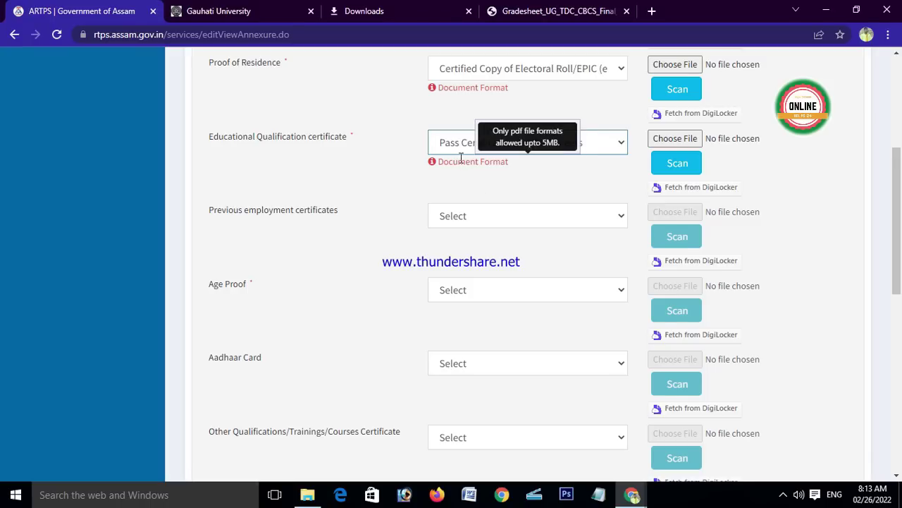
scroll(461, 158, "up", 1)
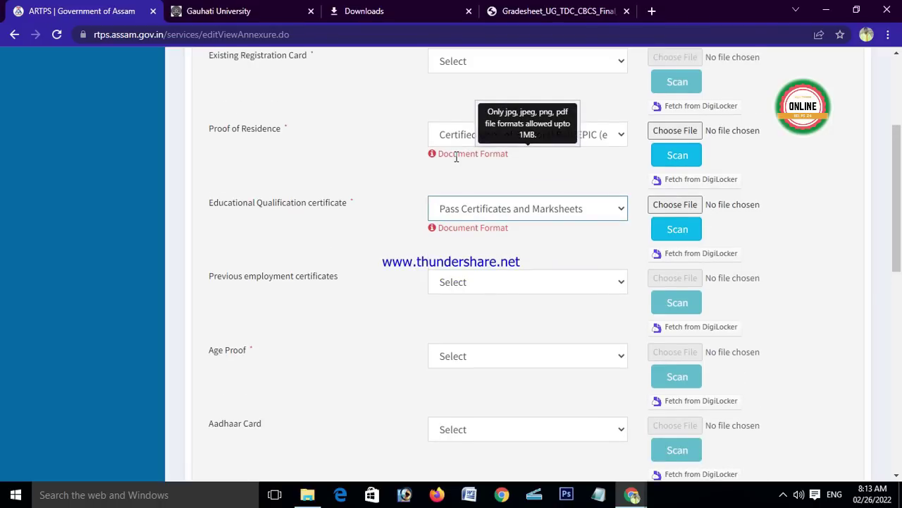
scroll(456, 155, "up", 2)
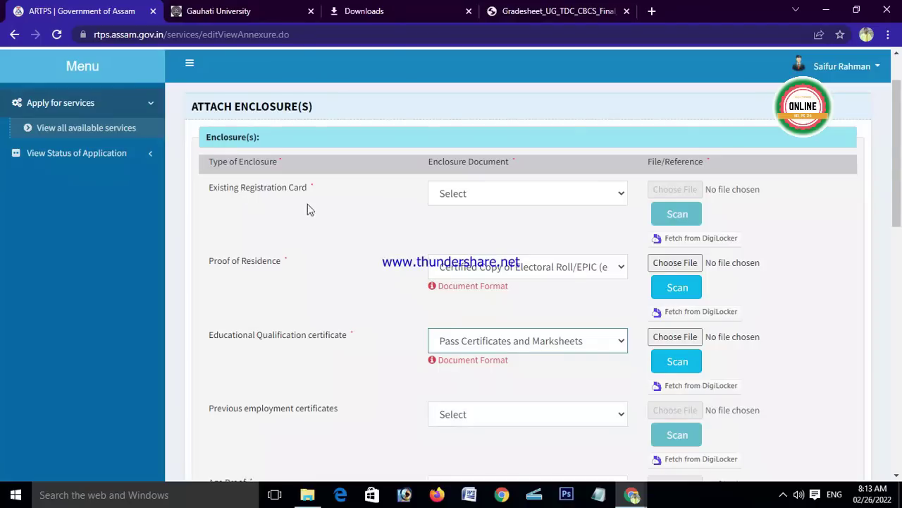
Choose Existing Registration Card as the registration card document.
left_click(448, 195)
left_click(455, 228)
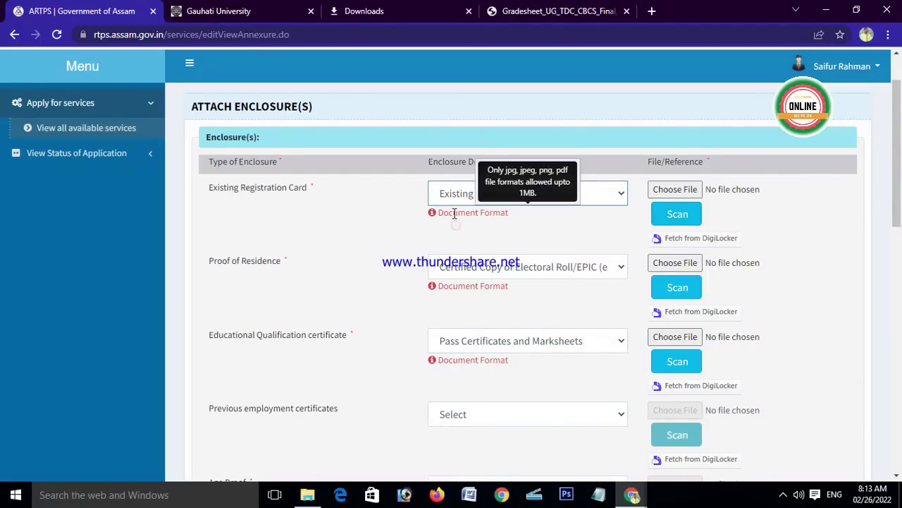
scroll(480, 246, "down", 4)
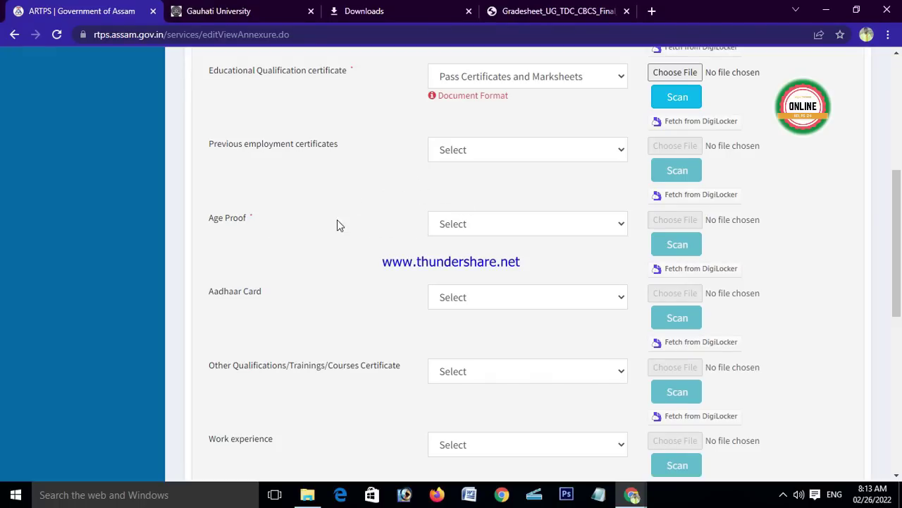
scroll(315, 231, "down", 1)
Choose HSLC Admit Card as the Age Proof document.
left_click(464, 159)
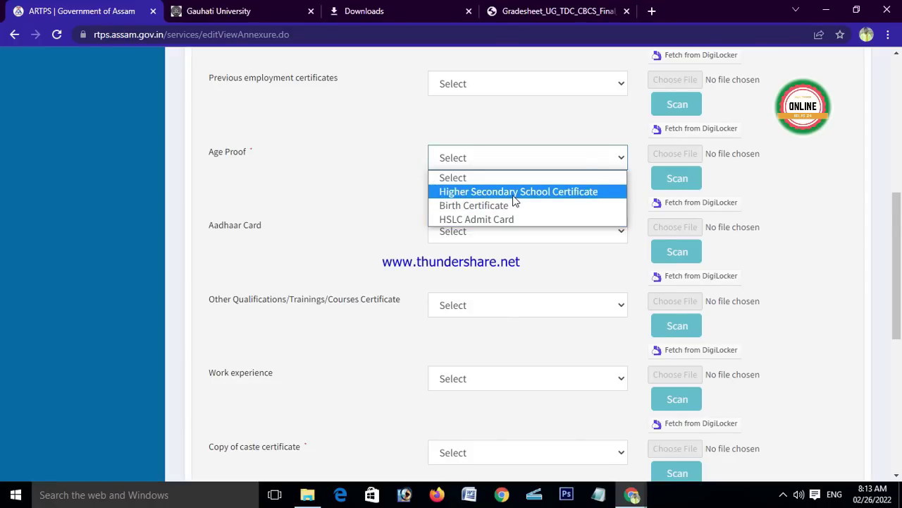
left_click(485, 221)
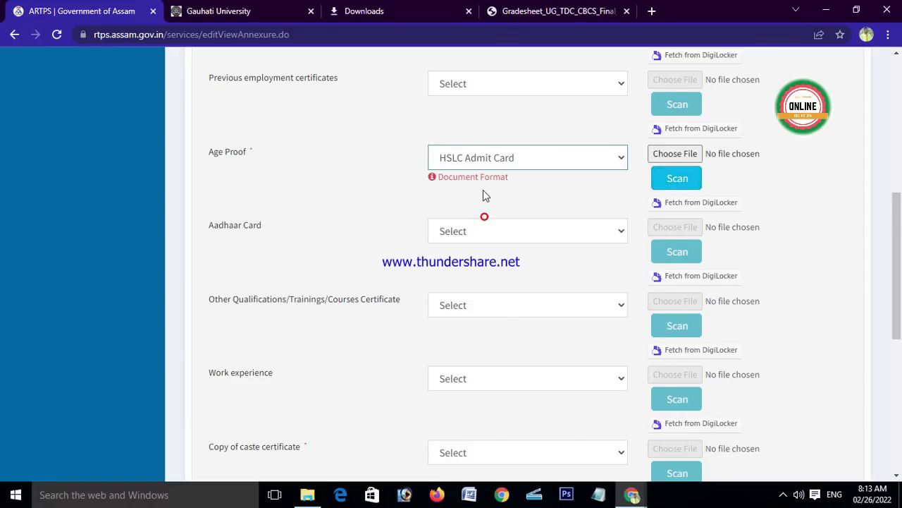
scroll(310, 187, "down", 1)
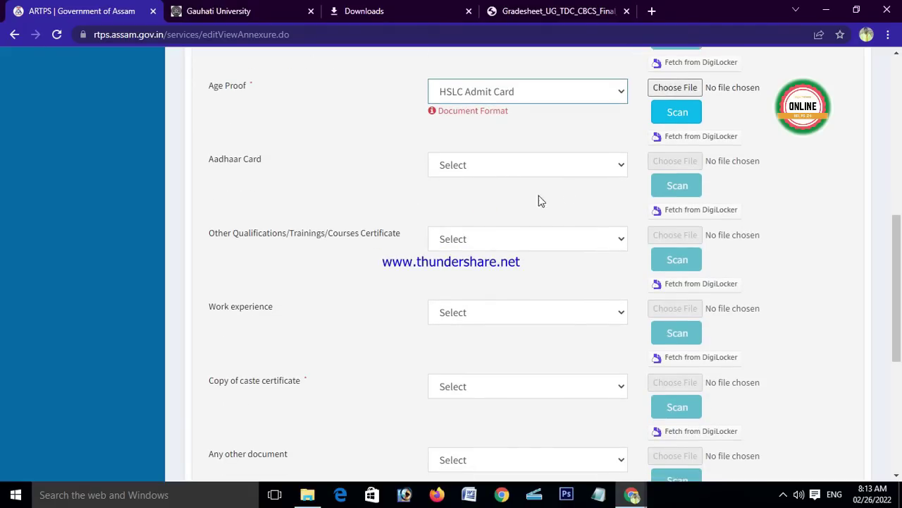
scroll(331, 268, "down", 2)
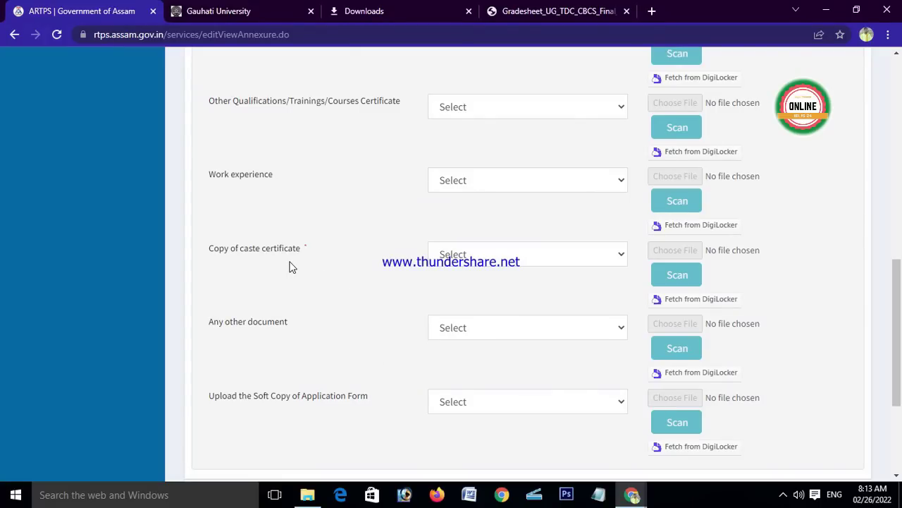
Set Copy of caste certificate to EWS Certificate, leaving the application form soft copy unselected.
left_click(465, 265)
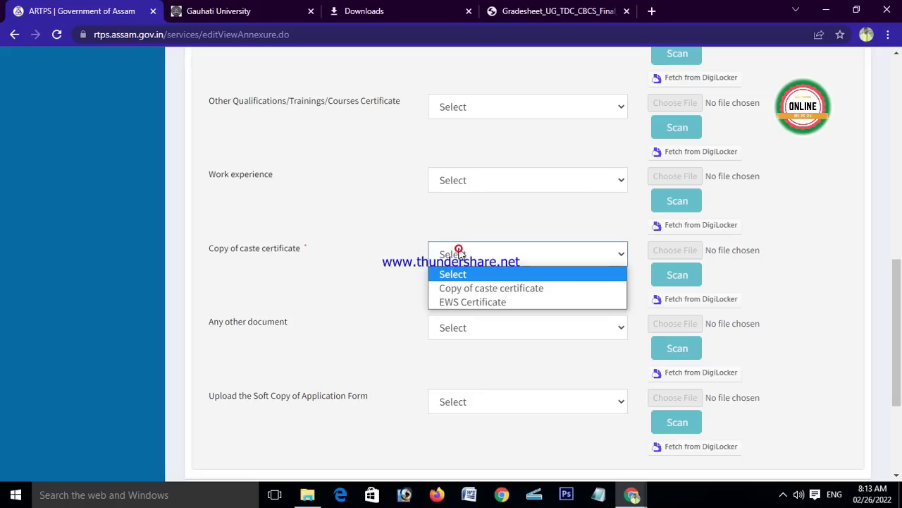
left_click(470, 305)
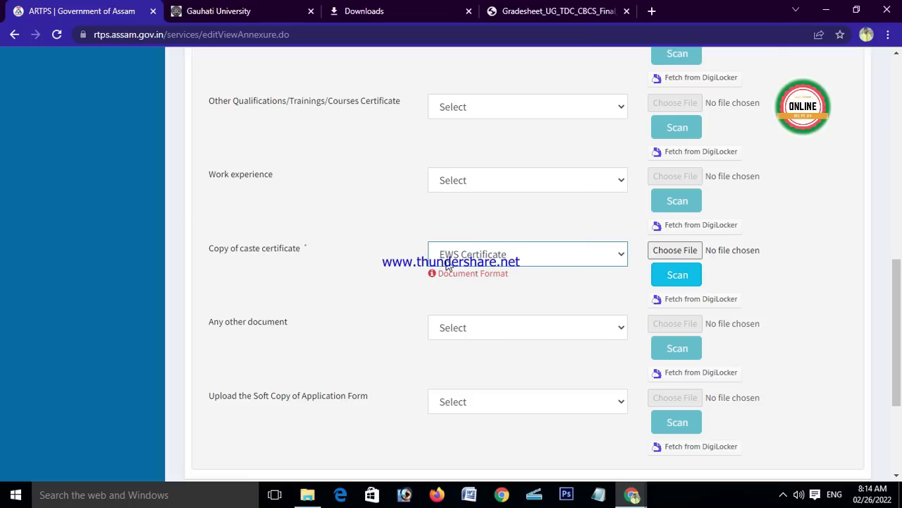
scroll(564, 270, "down", 1)
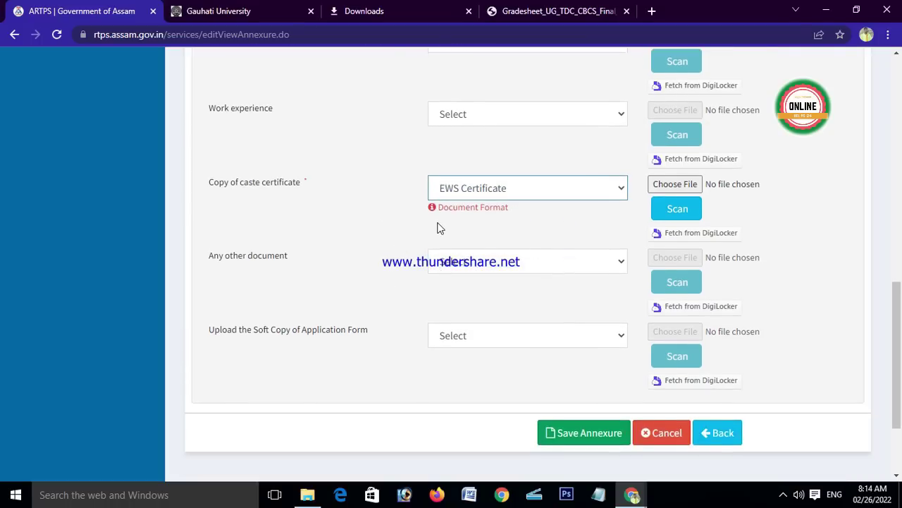
scroll(395, 226, "down", 1)
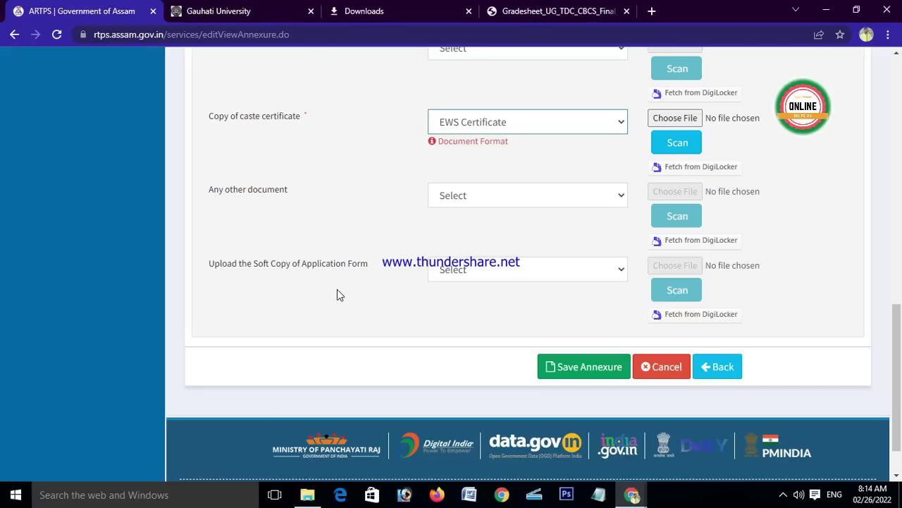
left_click(503, 275)
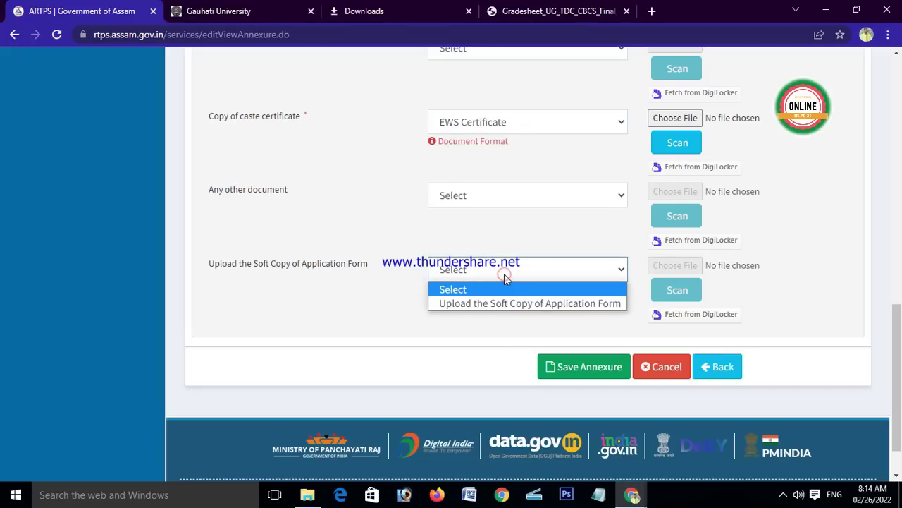
left_click(407, 230)
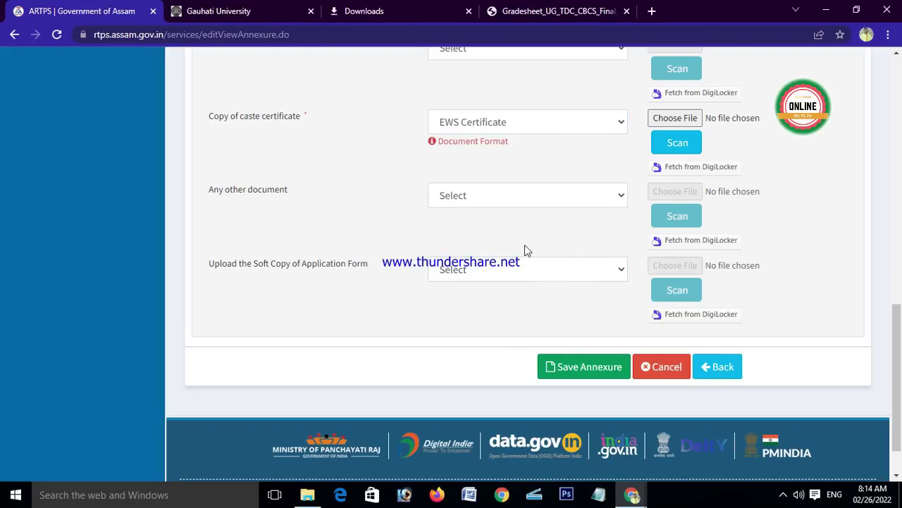
scroll(497, 223, "up", 5)
scroll(496, 224, "up", 6)
scroll(506, 229, "down", 11)
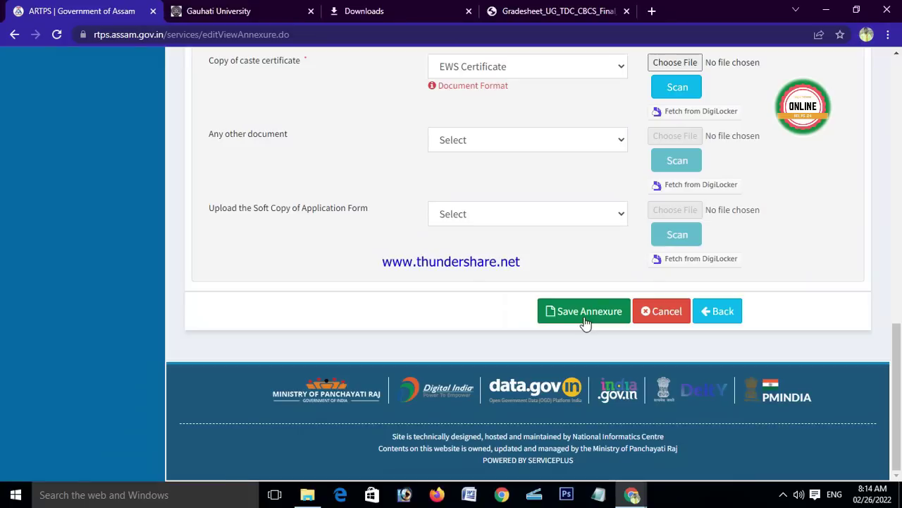
Save the annexure and review the returned application summary page.
left_click(590, 313)
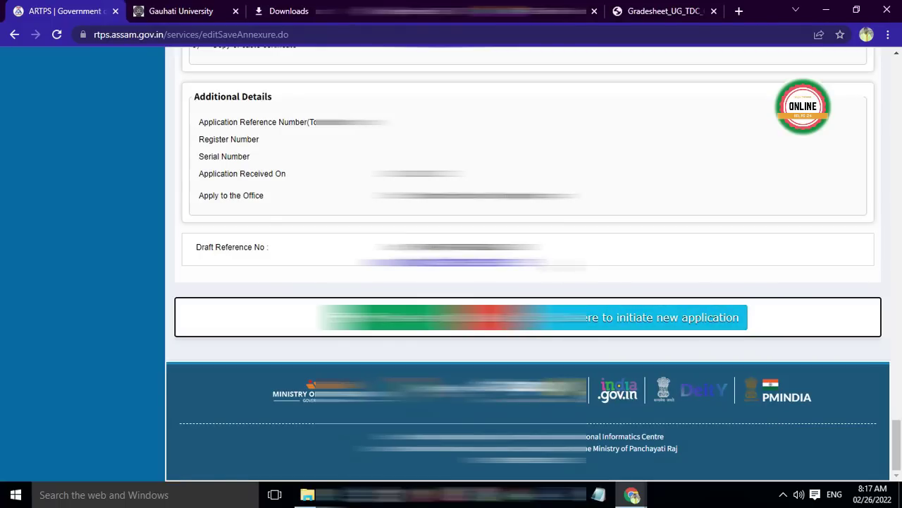
scroll(527, 268, "up", 3)
scroll(598, 312, "up", 15)
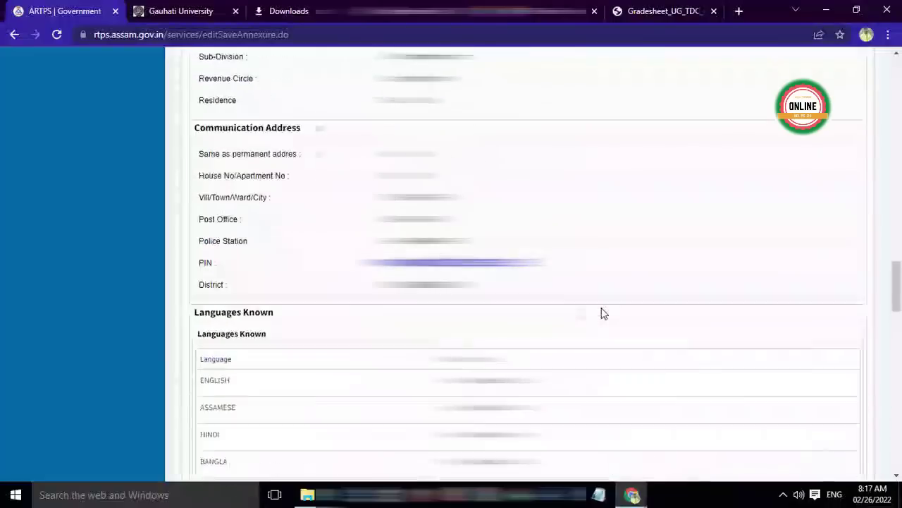
scroll(604, 313, "up", 11)
scroll(604, 312, "down", 10)
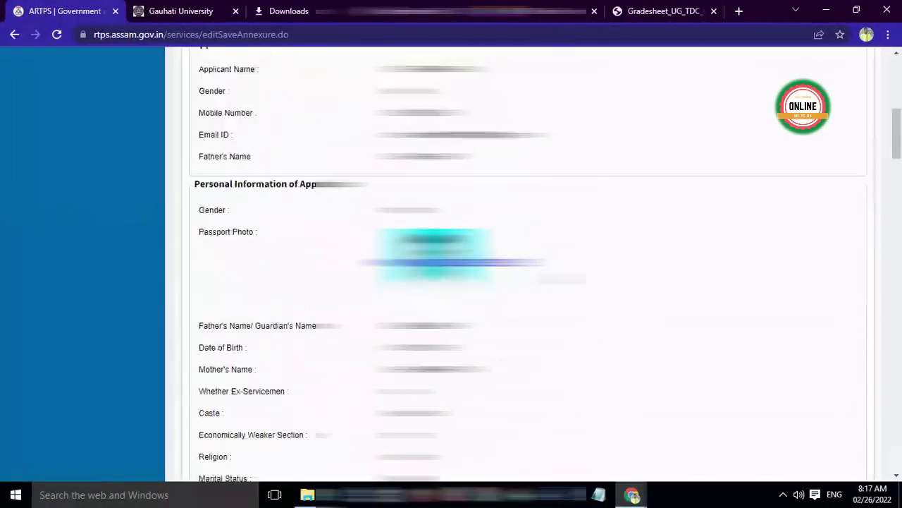
scroll(528, 282, "down", 15)
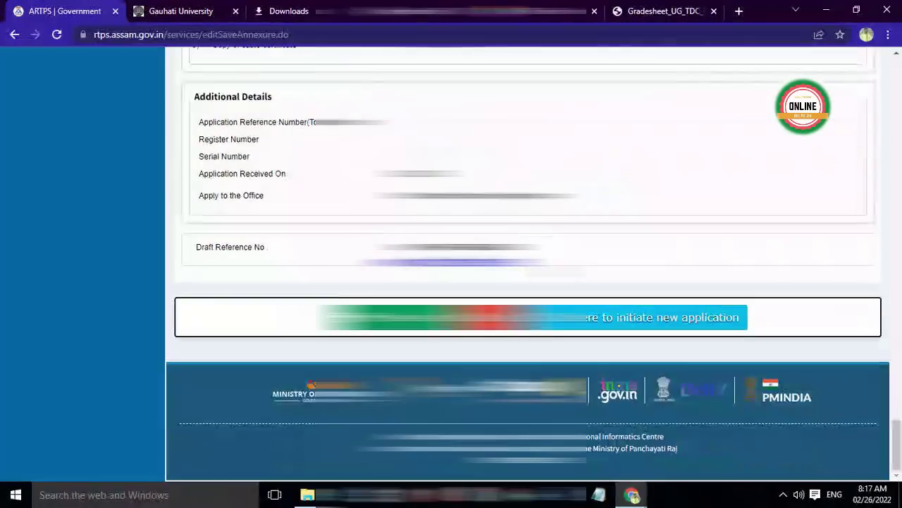